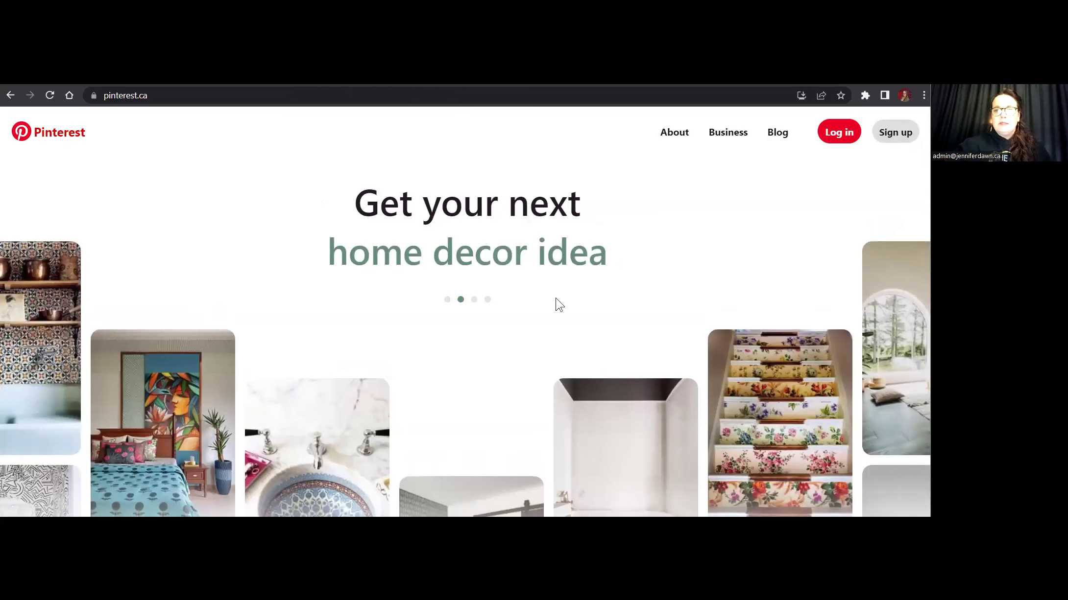
# Open the Welcome to Pinterest sign-up form from the home page.
pyautogui.click(268, 336)
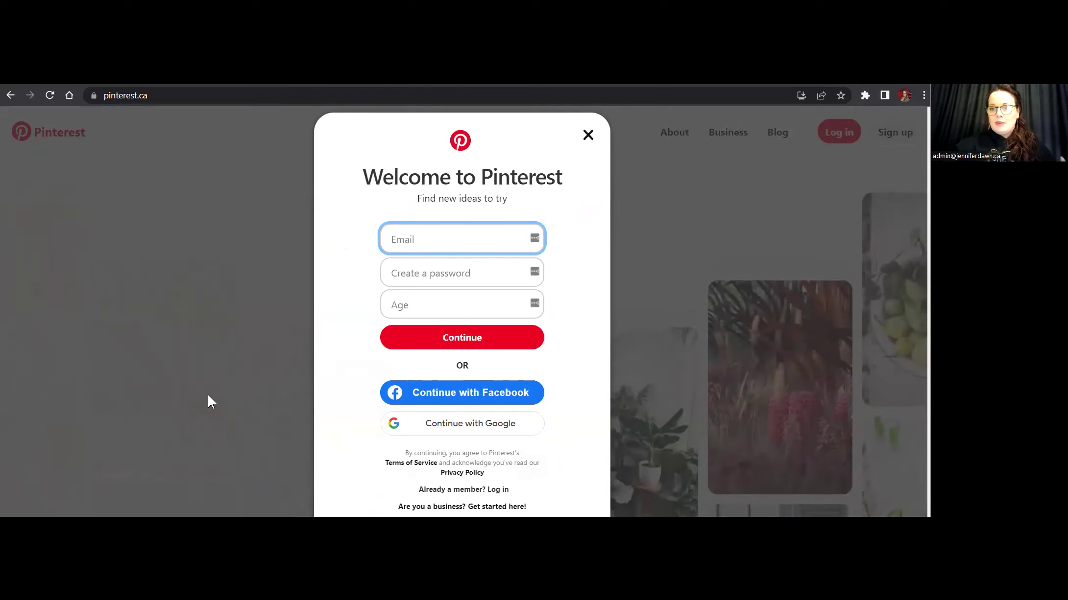
# Enter the account email and a password, set age 48, and submit the sign-up form.
pyautogui.click(456, 240)
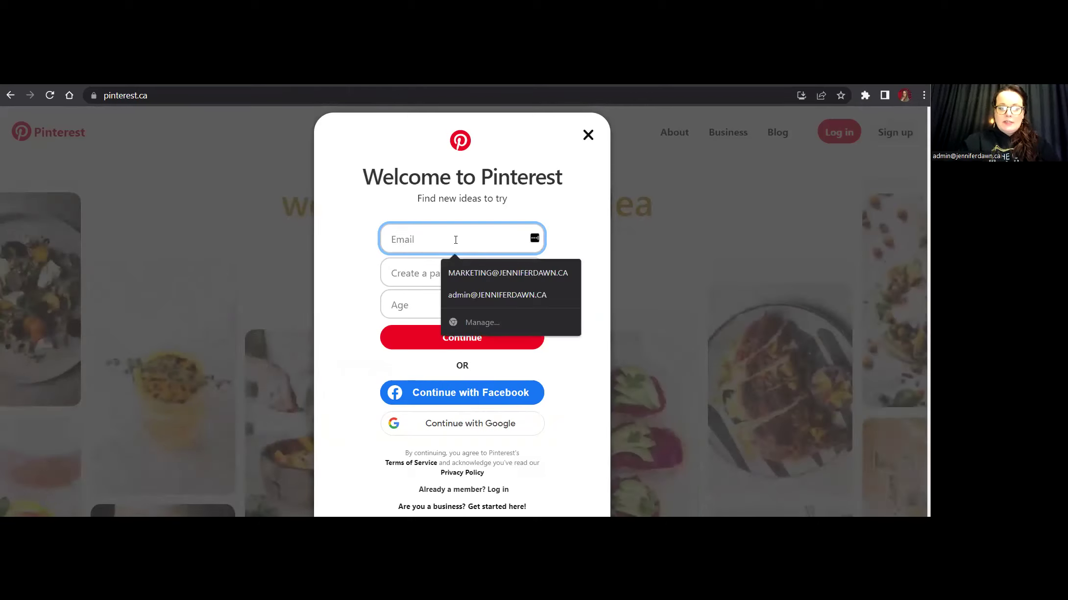
pyautogui.write('hello')
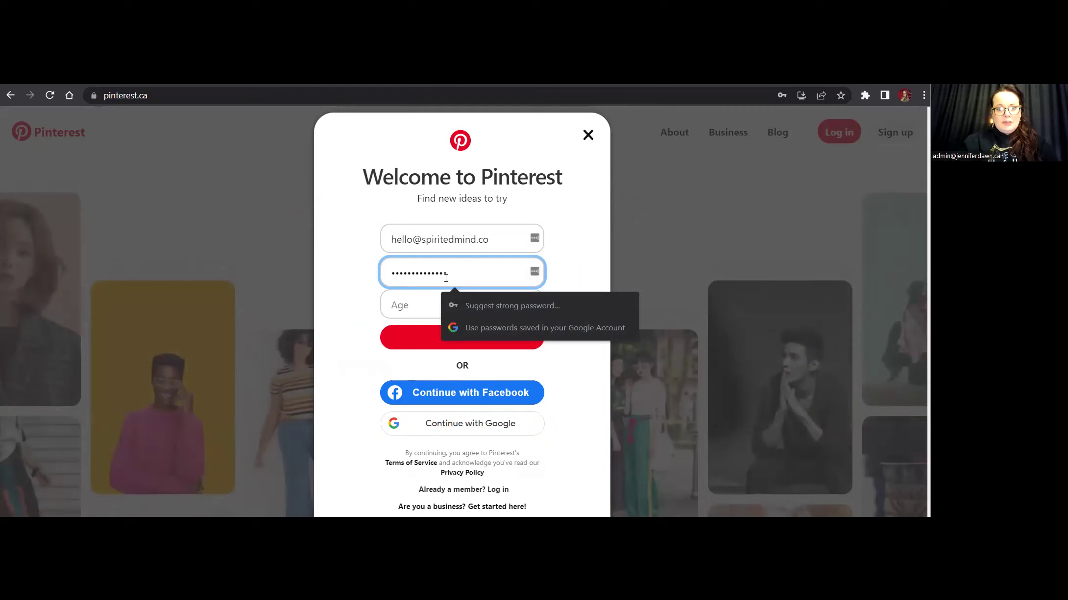
pyautogui.write('•••')
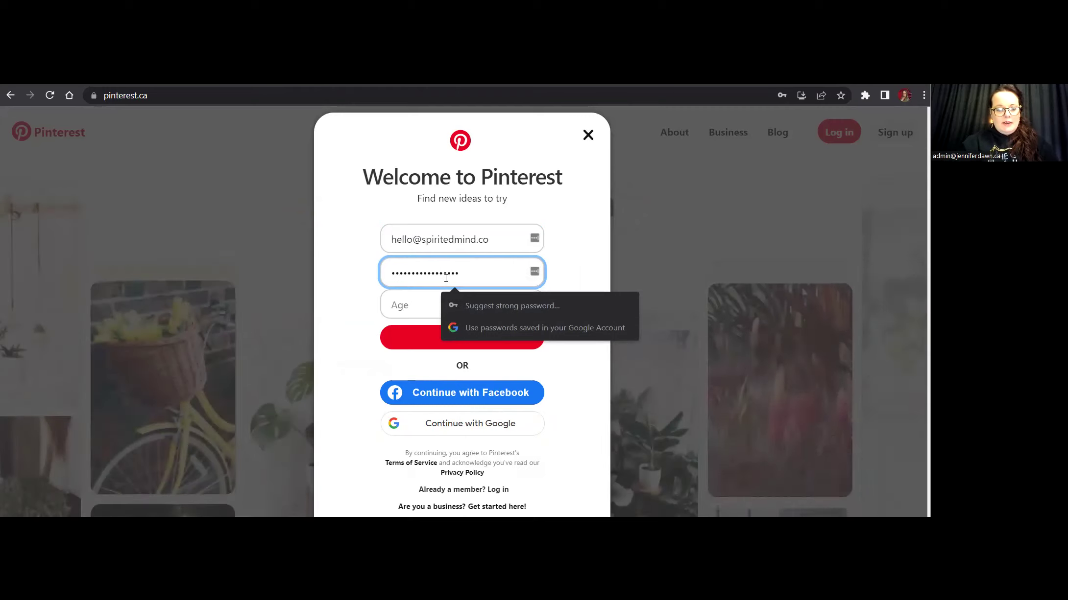
pyautogui.press('Tab')
pyautogui.write('48')
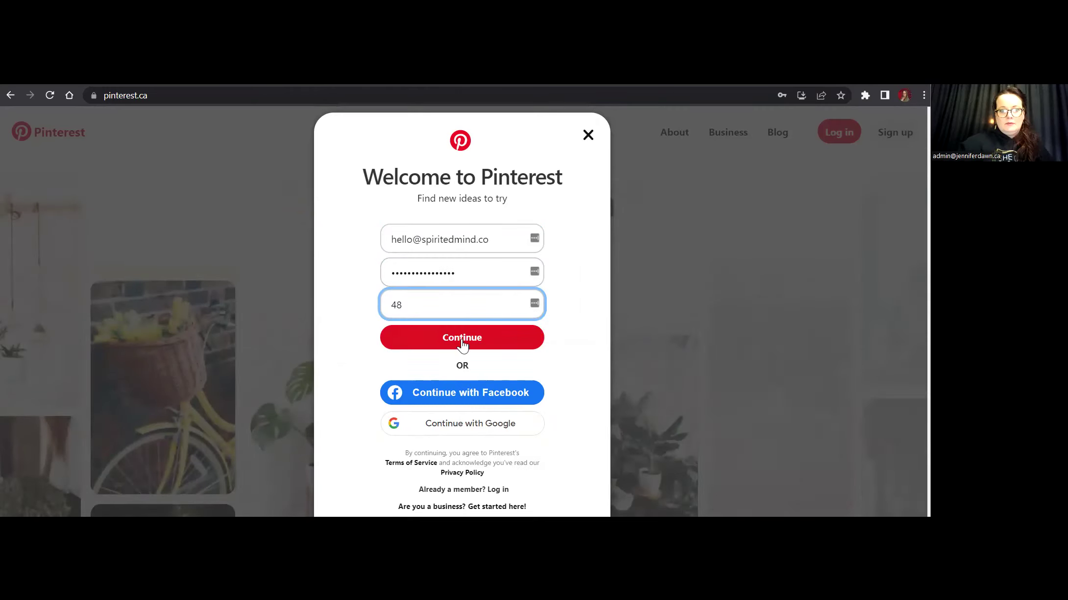
pyautogui.click(459, 336)
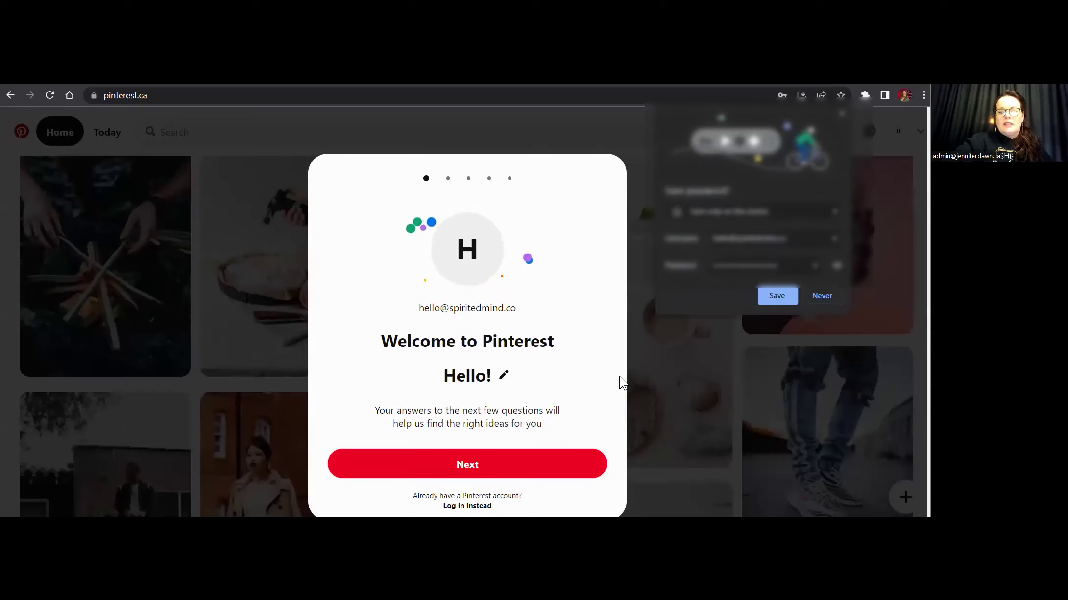
# Save the password in Chrome, then answer Female, English (US) and Canada in setup.
pyautogui.click(777, 293)
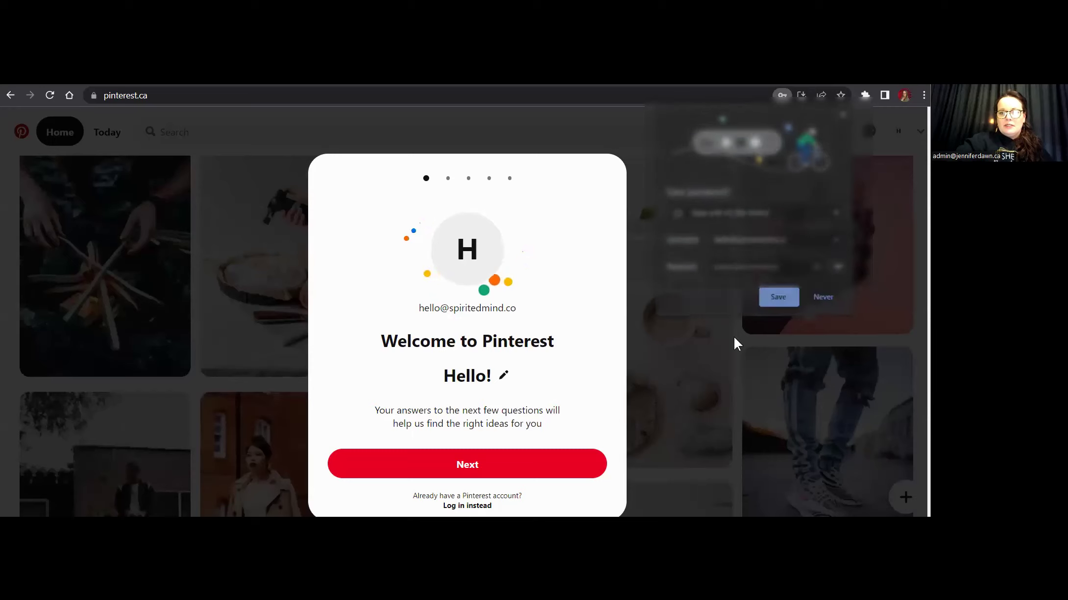
pyautogui.click(464, 472)
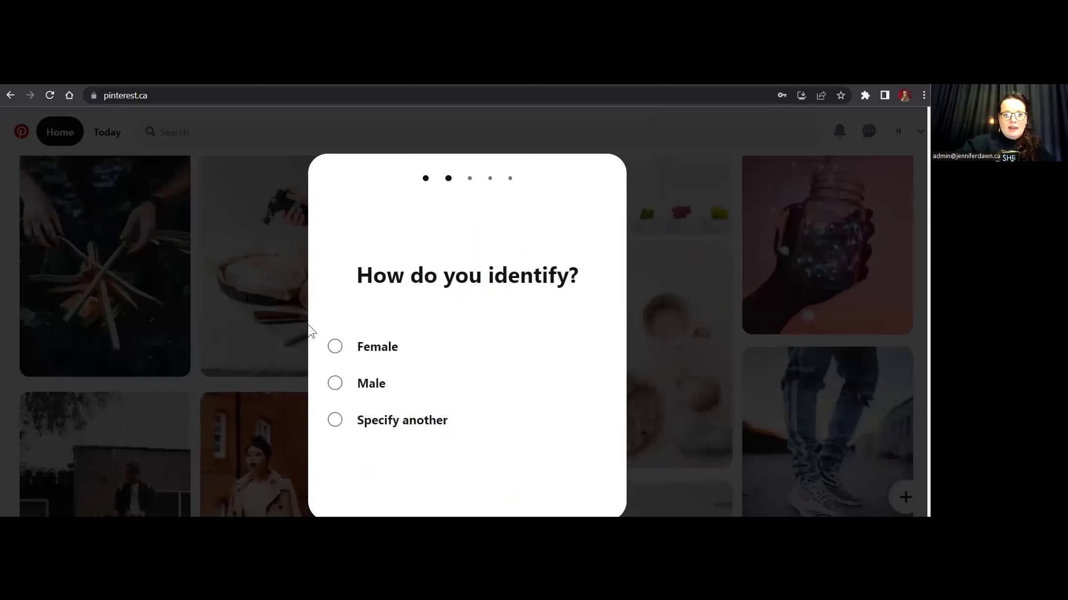
pyautogui.click(365, 354)
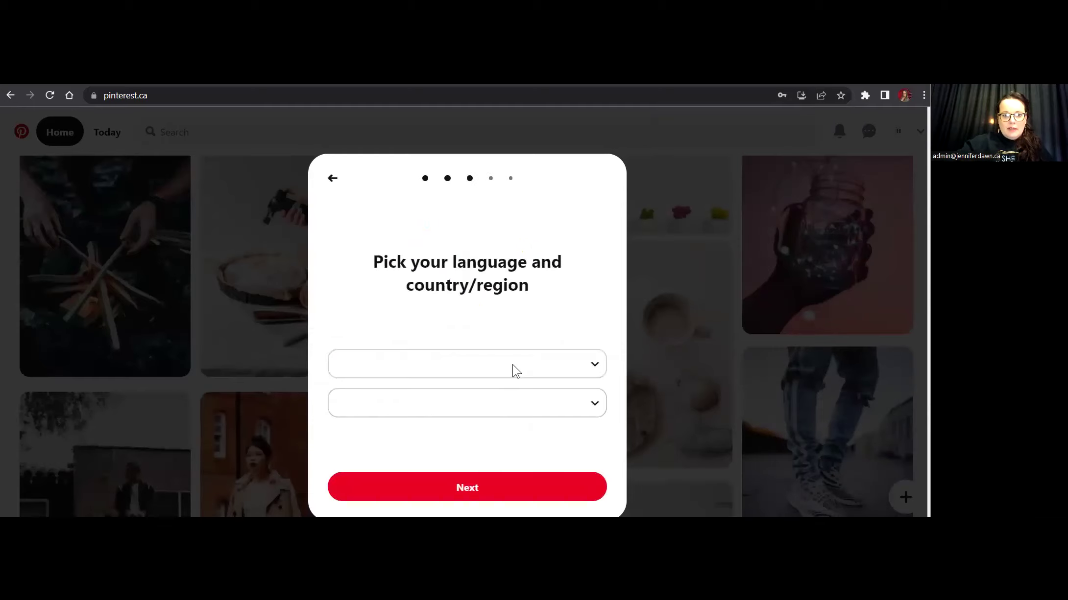
pyautogui.click(543, 363)
pyautogui.click(590, 416)
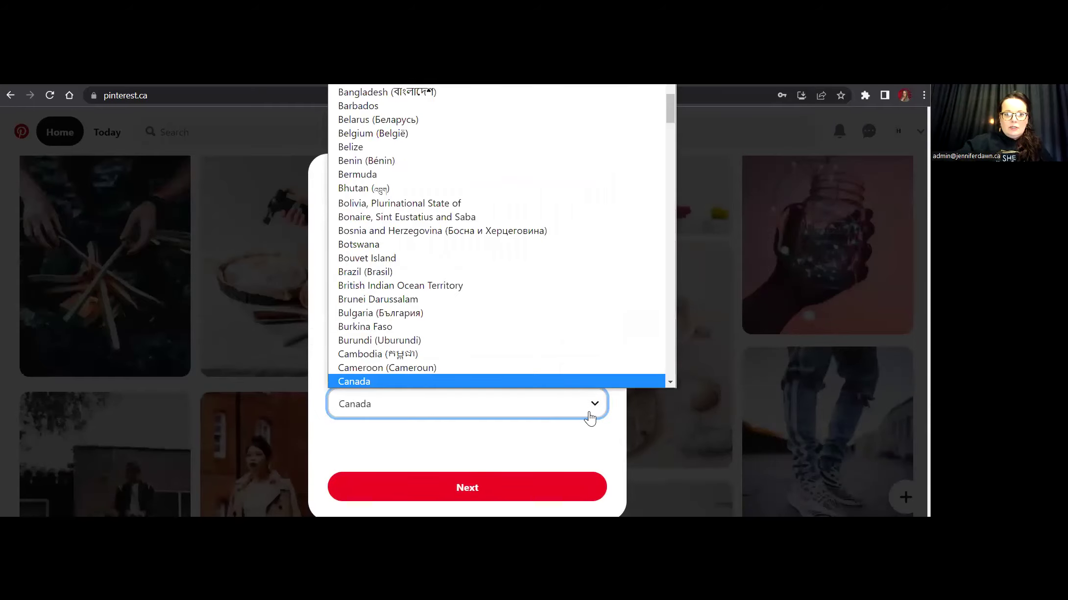
pyautogui.click(587, 414)
pyautogui.click(449, 489)
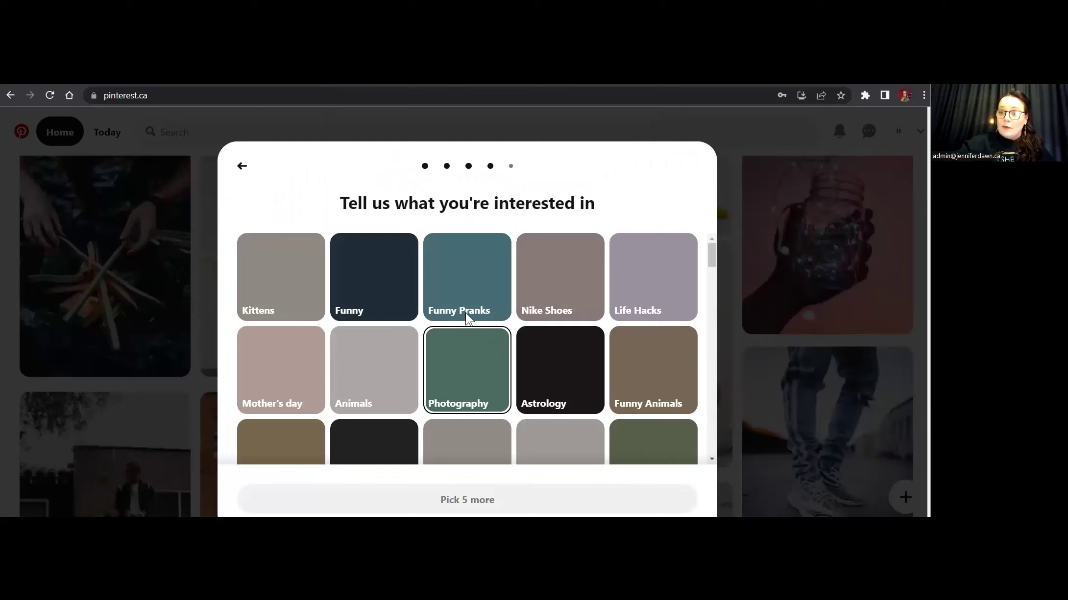
# Select the Astrology and Healthy Smoothies tiles in the interests grid.
pyautogui.click(568, 375)
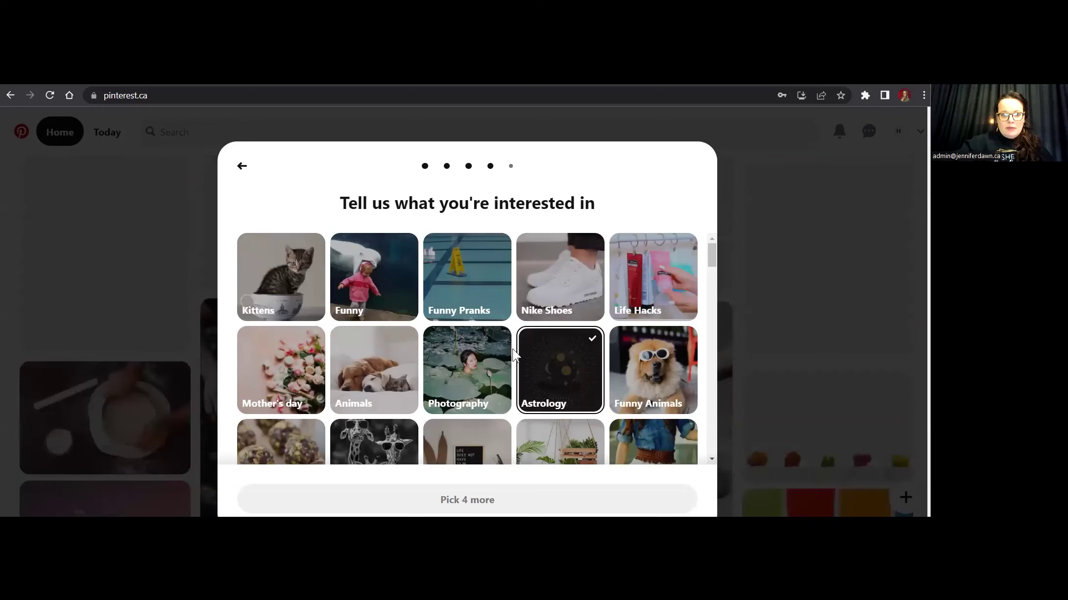
pyautogui.scroll(-4, 513, 354)
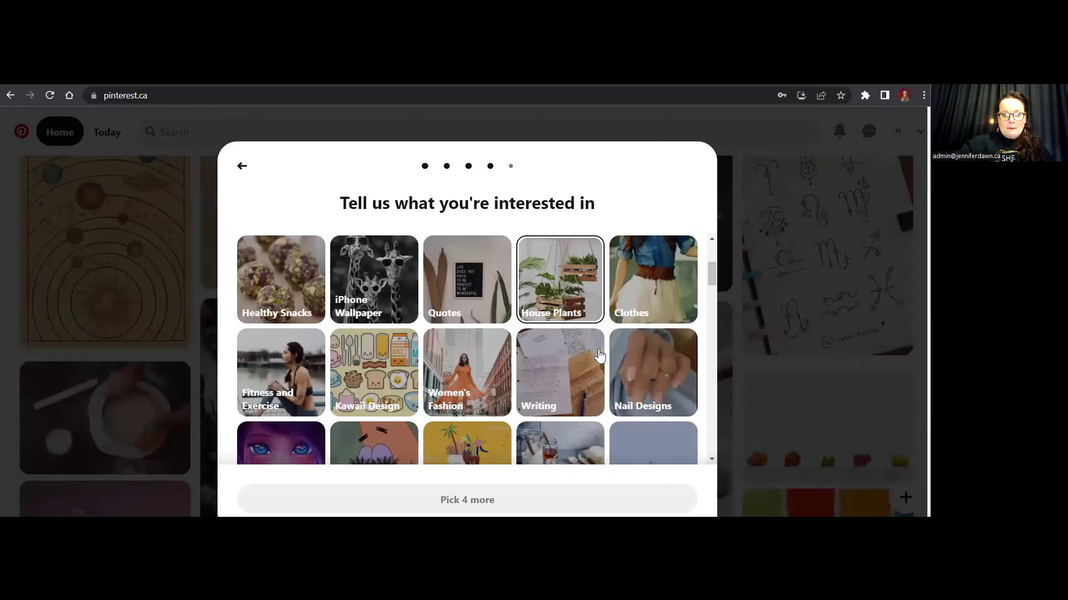
pyautogui.scroll(-5, 600, 356)
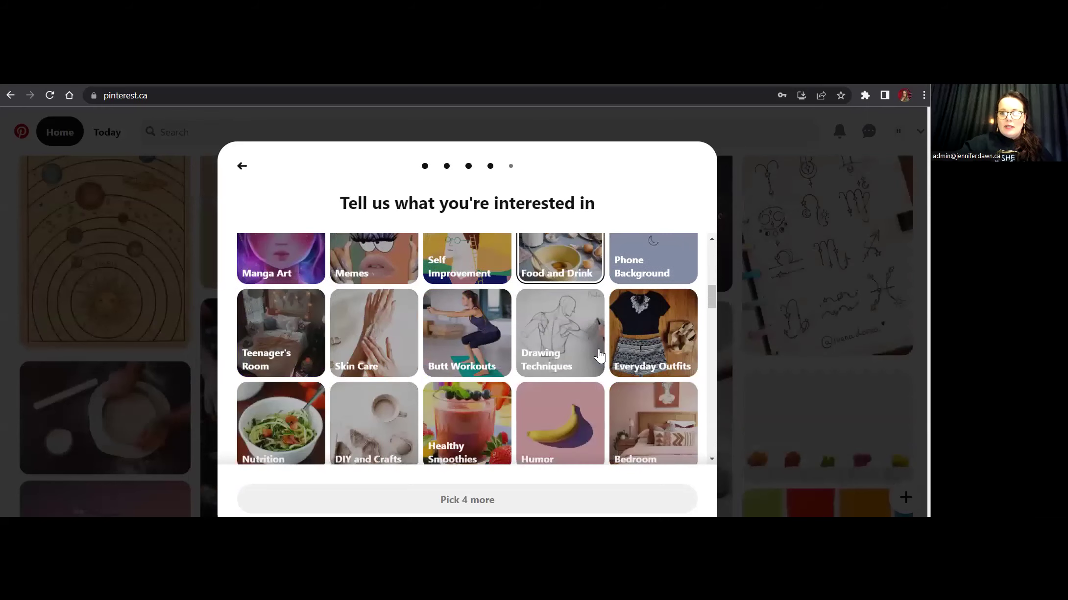
pyautogui.scroll(-2, 600, 355)
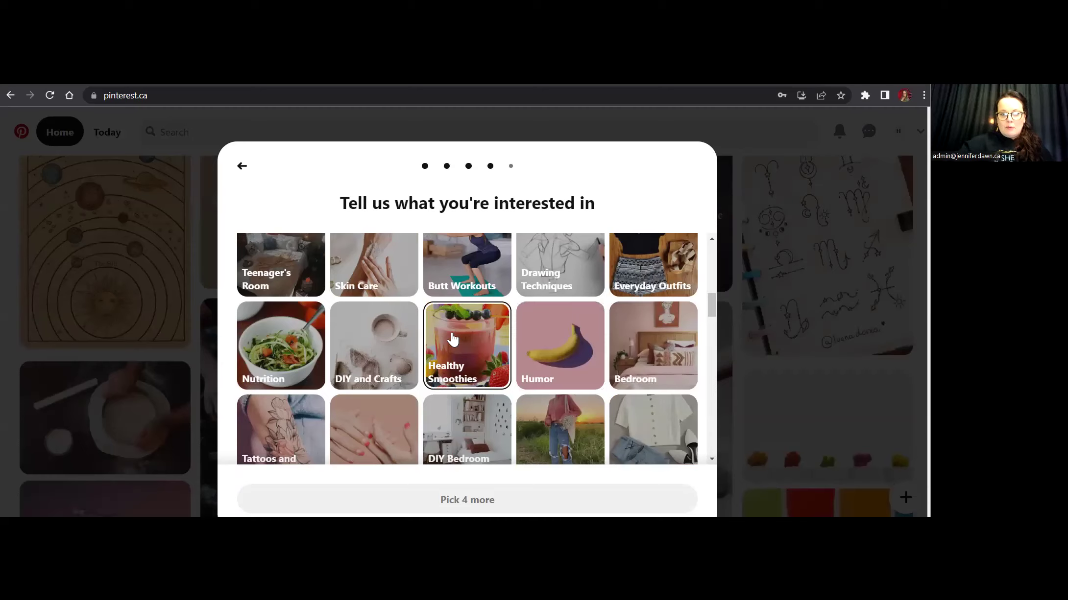
pyautogui.click(464, 362)
pyautogui.scroll(-1, 499, 369)
pyautogui.scroll(-2, 499, 368)
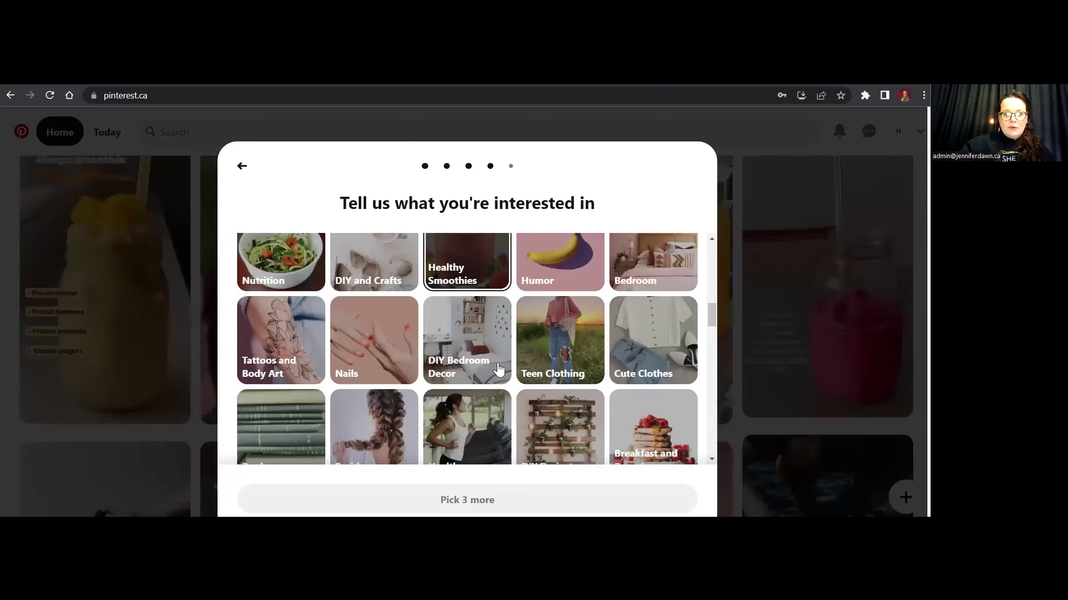
pyautogui.scroll(-5, 498, 369)
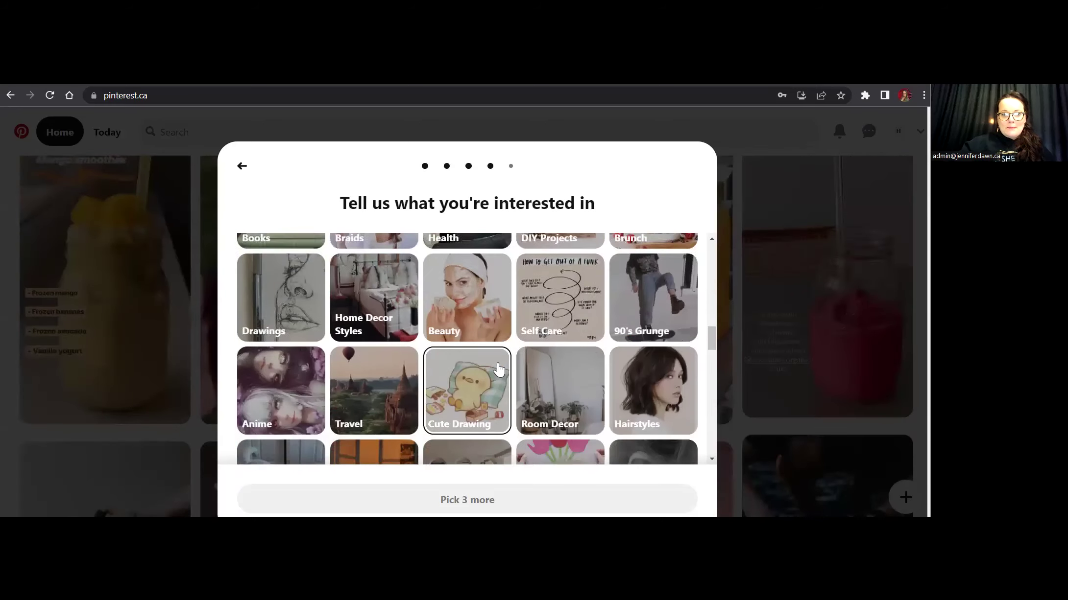
pyautogui.scroll(-5, 498, 369)
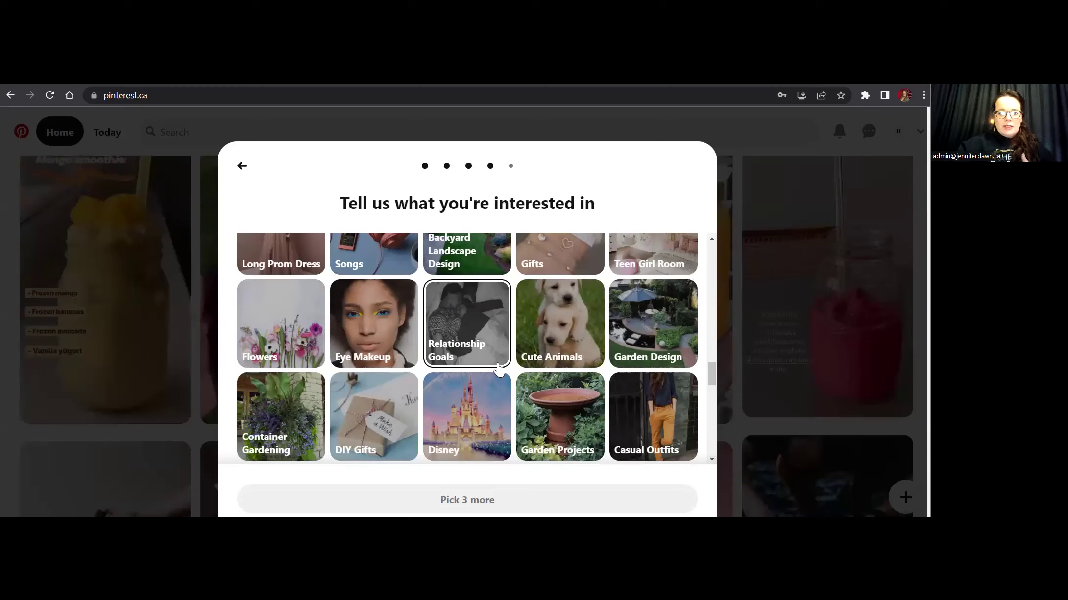
pyautogui.scroll(-2, 547, 362)
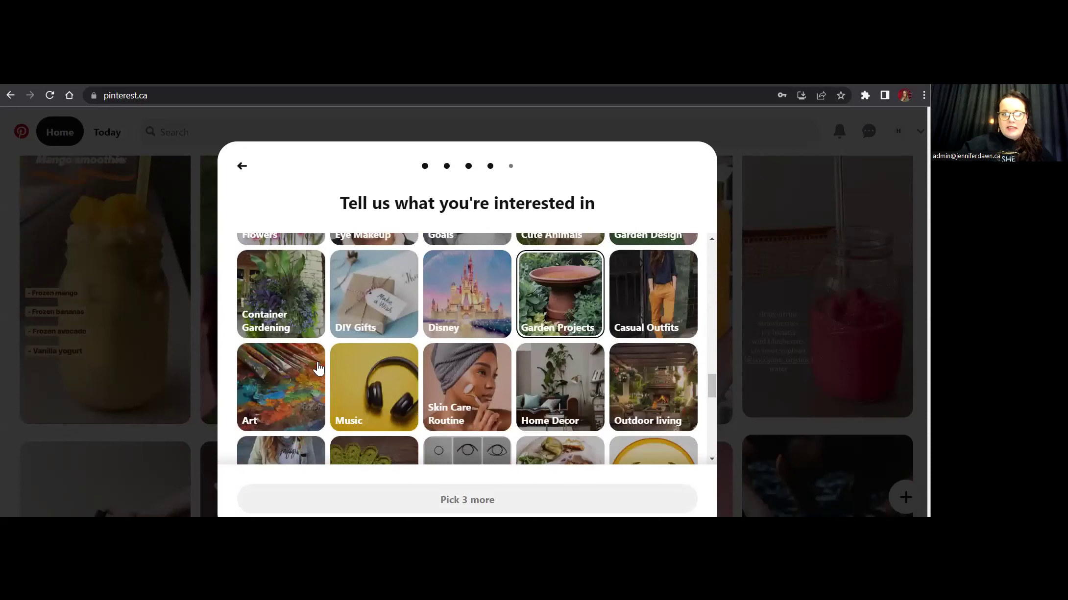
# Add Container Gardening, Spirituality and Writing Prompts as interests.
pyautogui.click(288, 282)
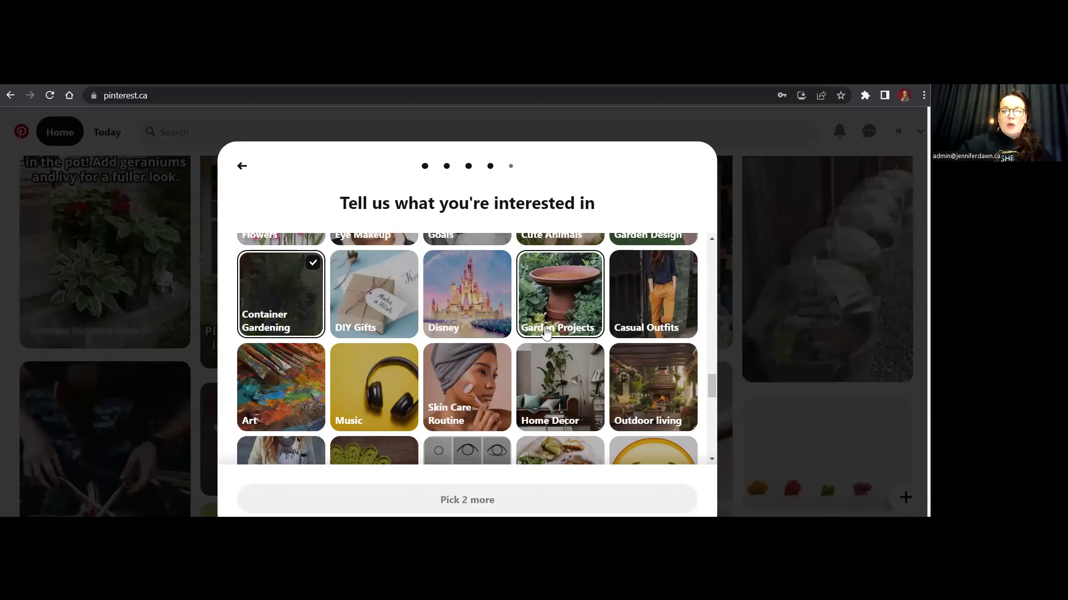
pyautogui.scroll(-4, 548, 333)
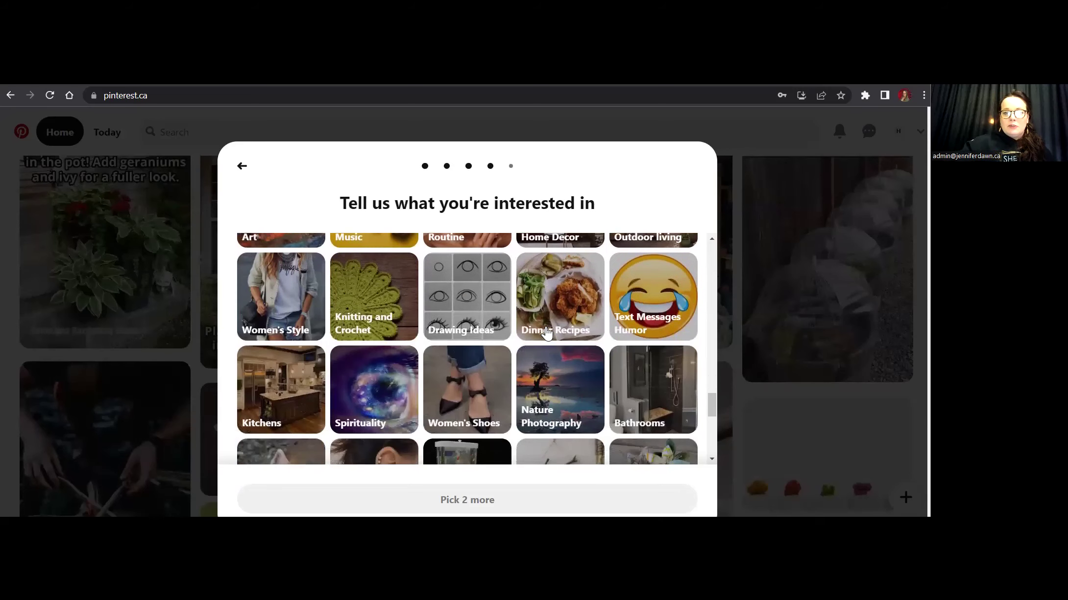
pyautogui.scroll(-2, 548, 333)
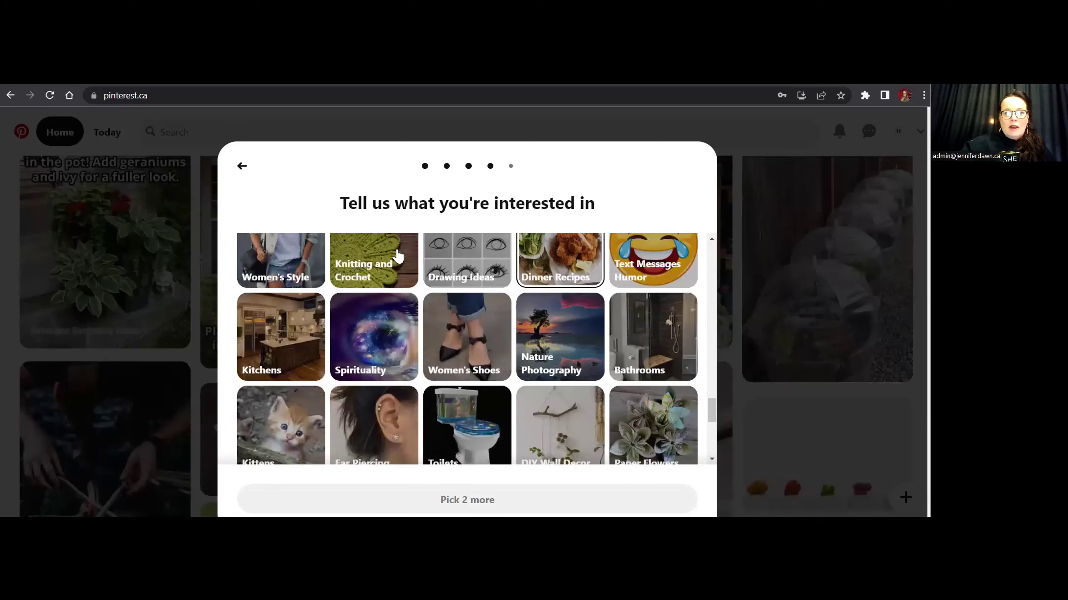
pyautogui.click(389, 276)
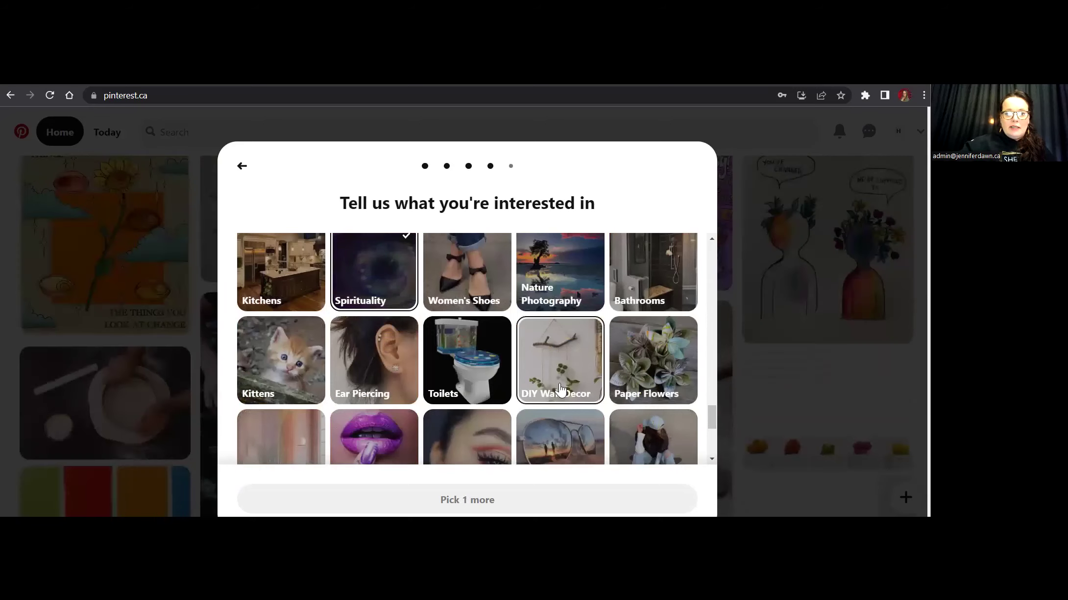
pyautogui.scroll(-3, 560, 390)
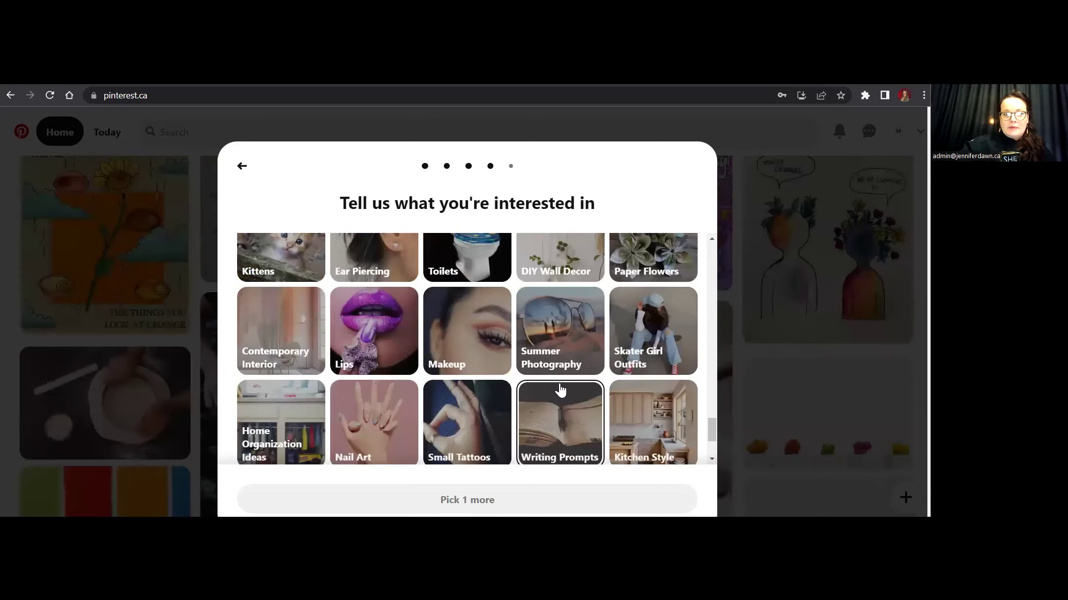
pyautogui.click(560, 390)
# Add Flowers as an interest and finish the interests step.
pyautogui.scroll(-3, 561, 390)
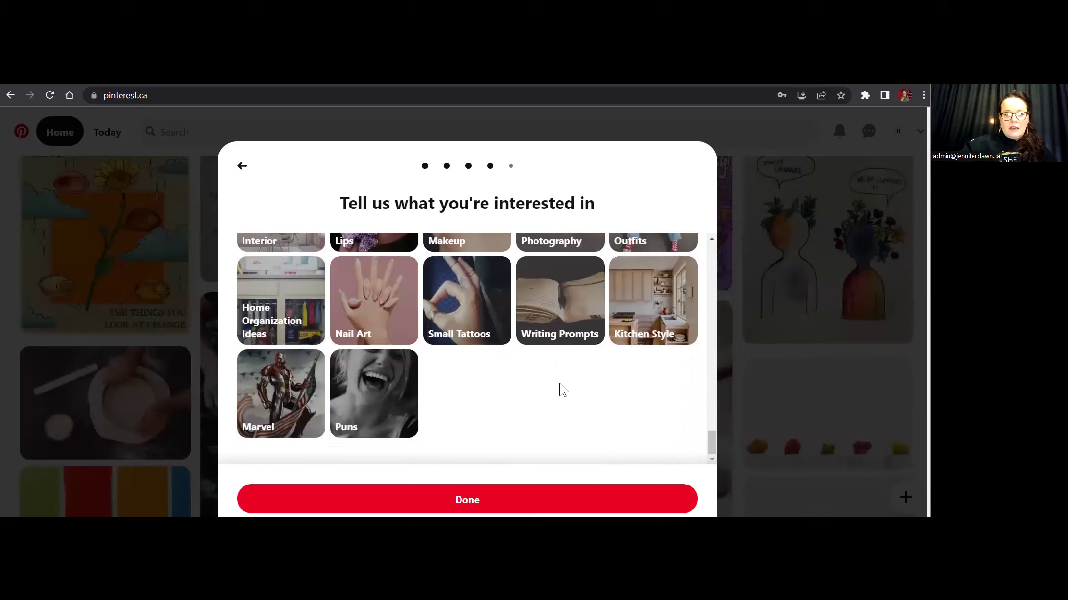
pyautogui.scroll(4, 563, 389)
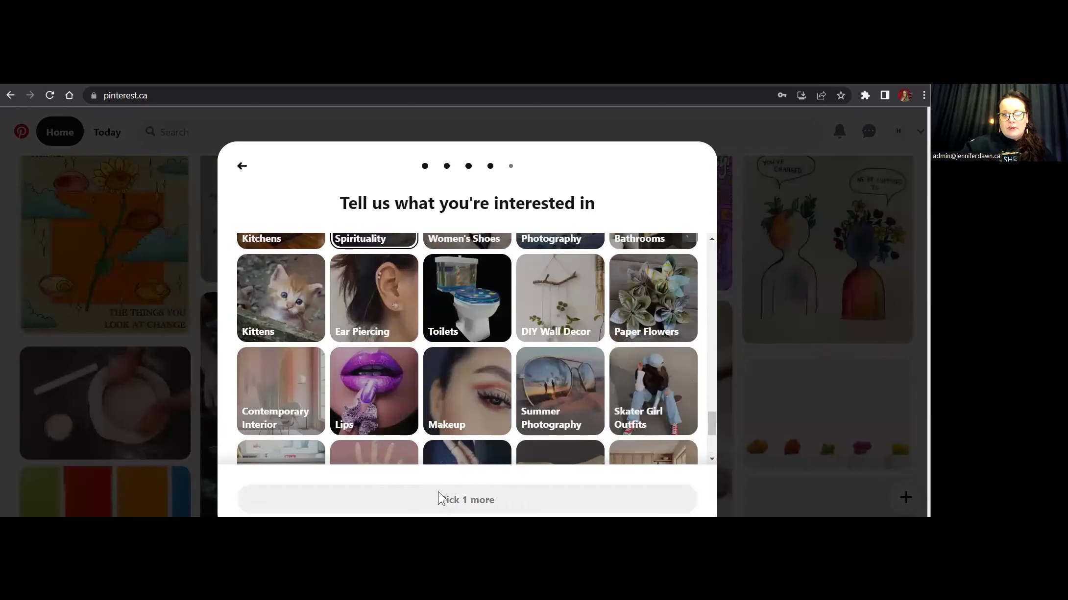
pyautogui.moveTo(434, 500); pyautogui.dragTo(594, 347)
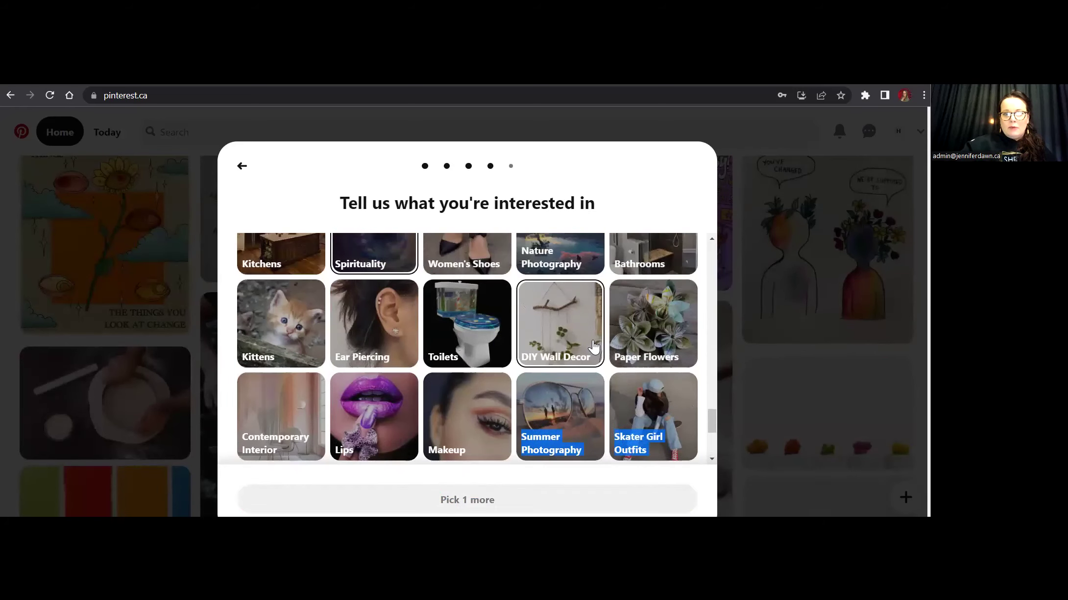
pyautogui.scroll(3, 594, 347)
pyautogui.scroll(4, 455, 409)
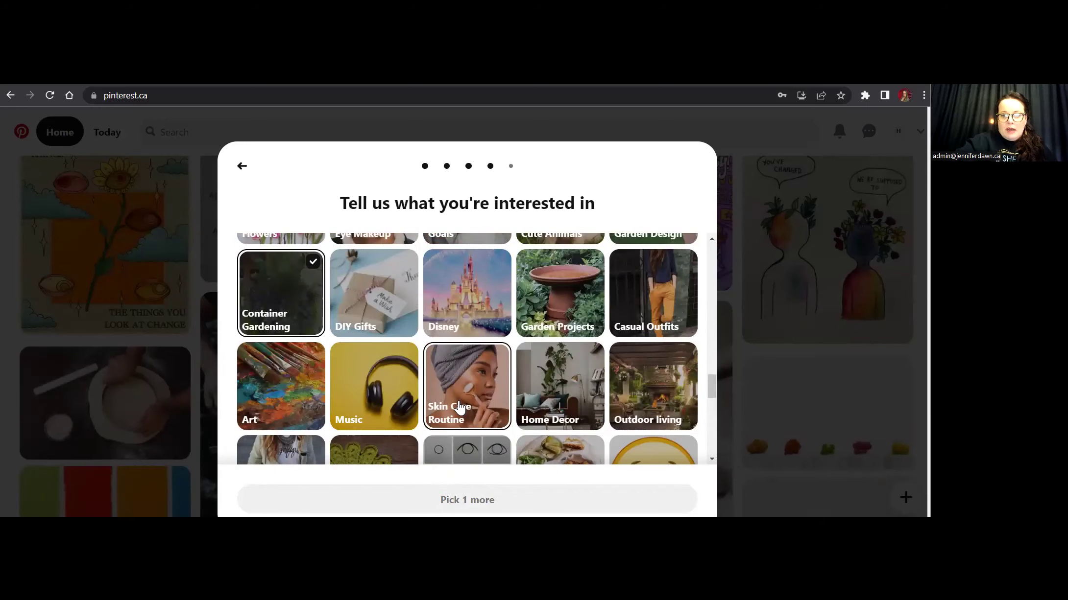
pyautogui.scroll(4, 459, 408)
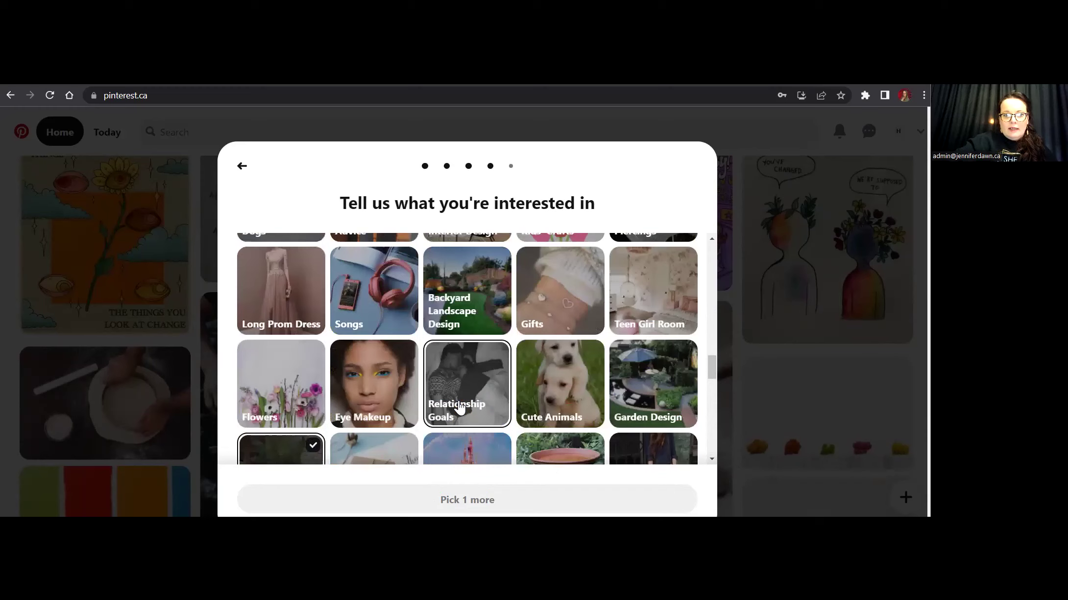
pyautogui.click(288, 395)
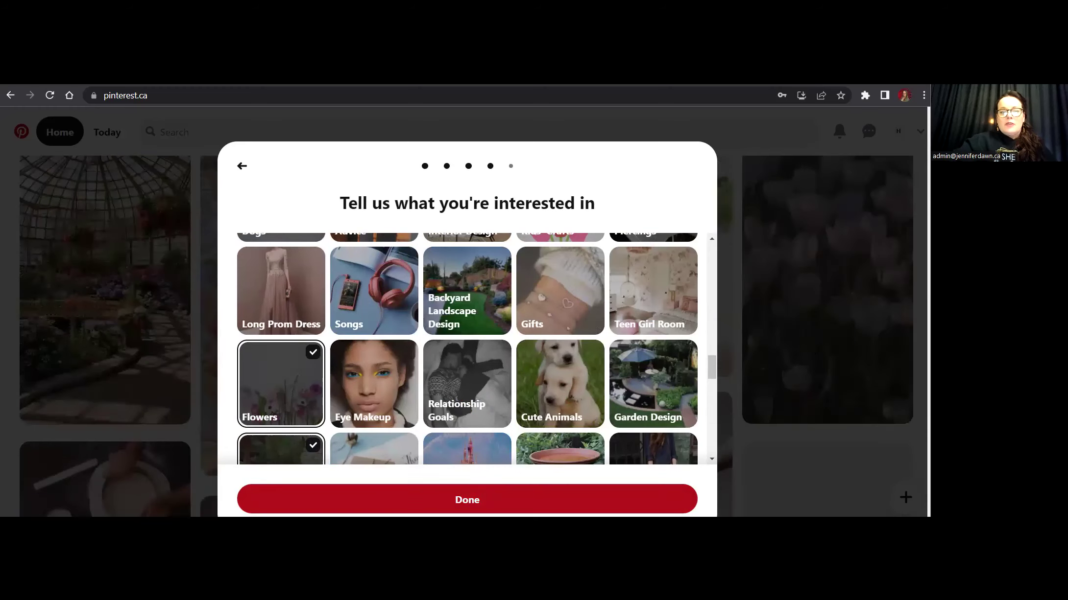
pyautogui.click(482, 506)
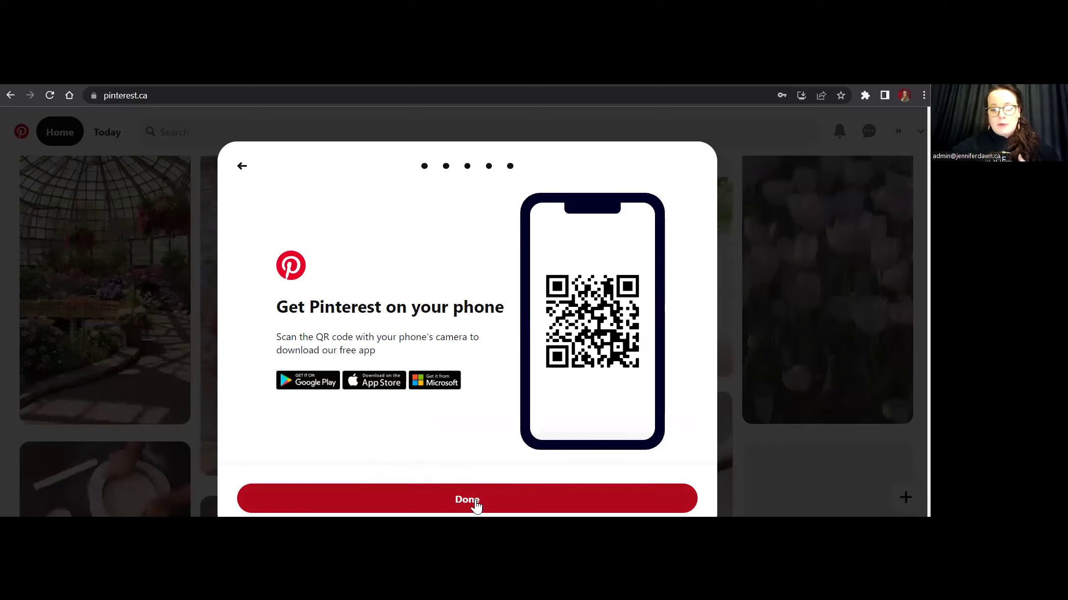
# Skip the phone-app prompt and open the account options on the home feed.
pyautogui.click(475, 504)
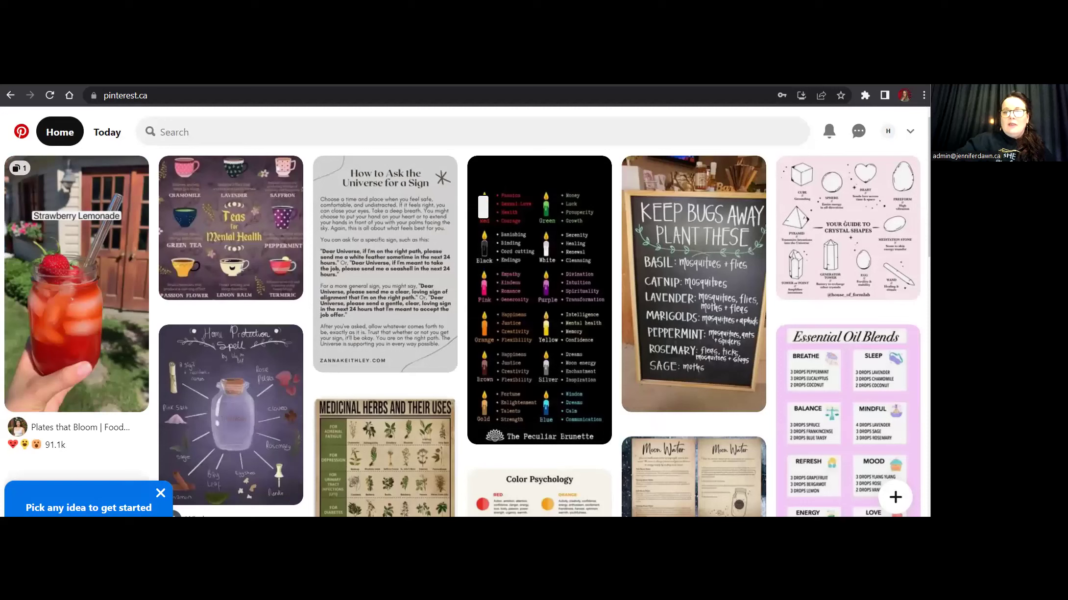
pyautogui.click(911, 134)
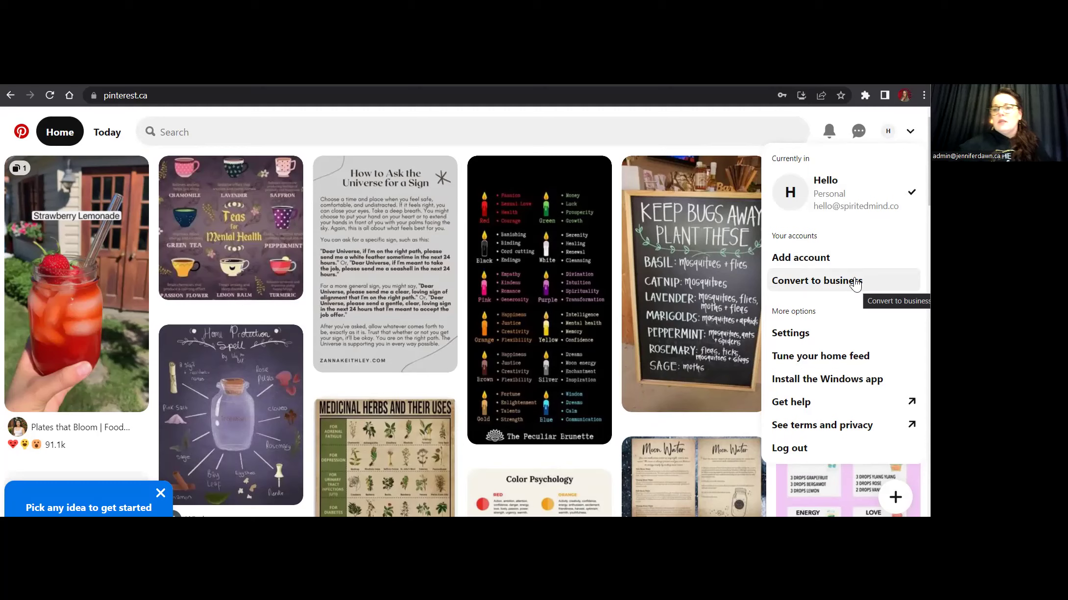
# Choose Convert to business from the account menu.
pyautogui.click(855, 283)
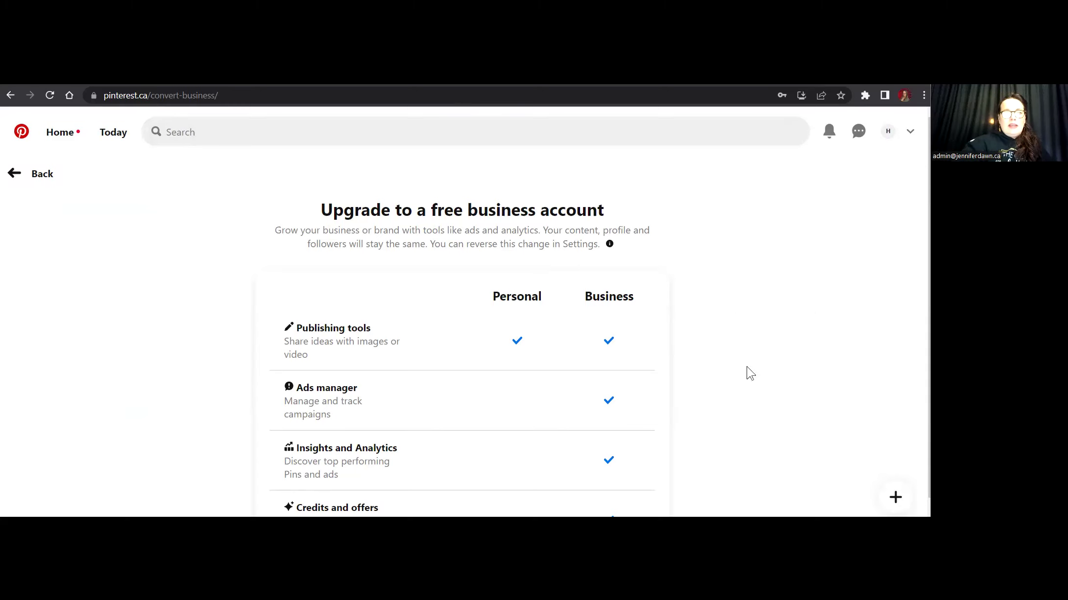
pyautogui.scroll(-1, 747, 372)
pyautogui.scroll(1, 747, 373)
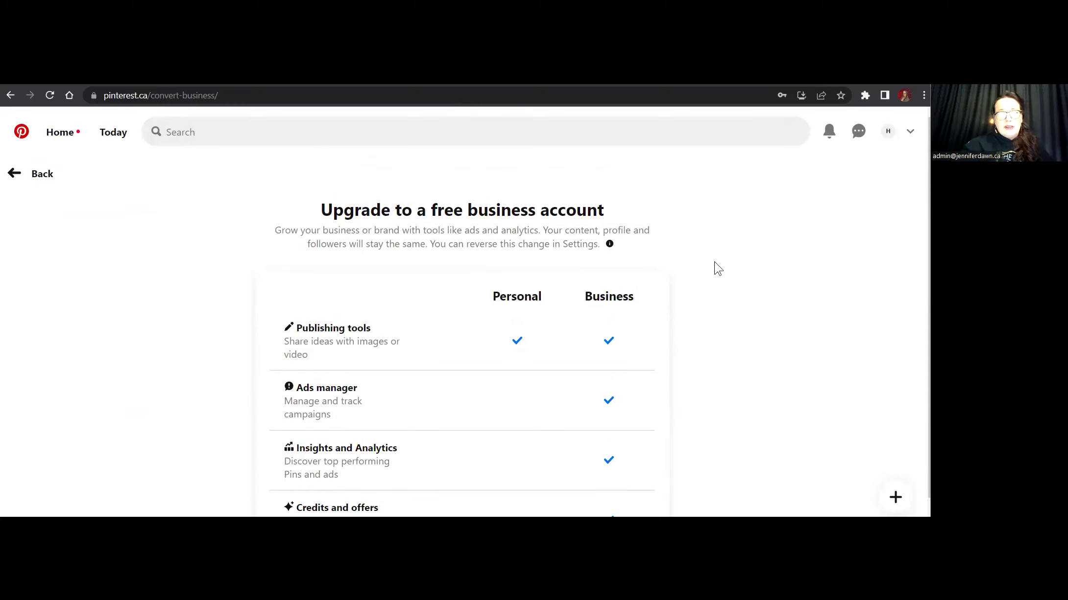
pyautogui.scroll(-1, 717, 268)
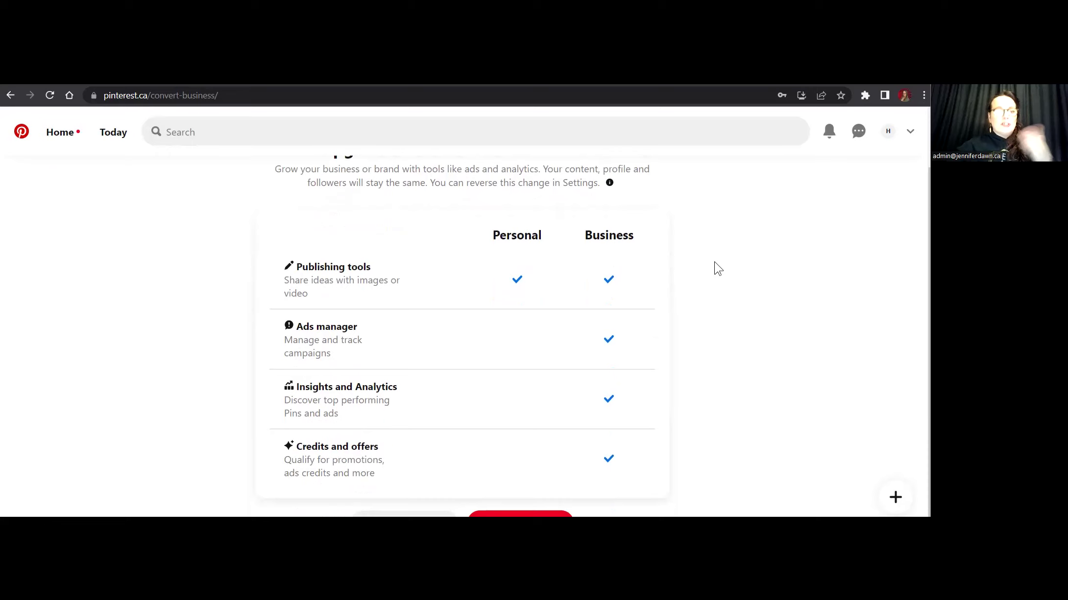
pyautogui.scroll(-1, 465, 348)
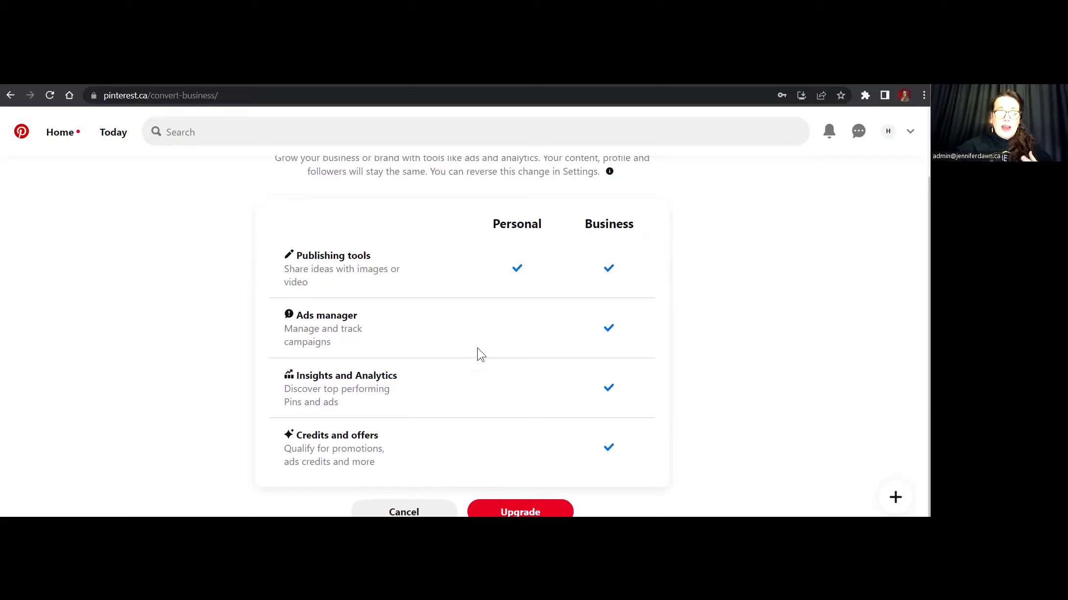
pyautogui.click(520, 512)
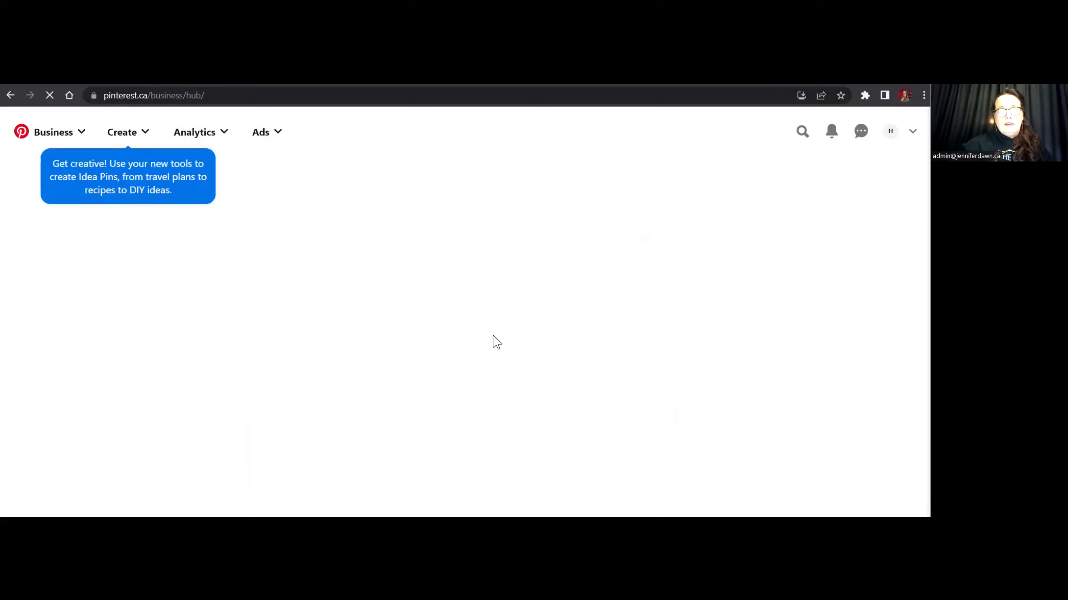
# Select the Profile name field on the Build your profile form.
pyautogui.click(535, 252)
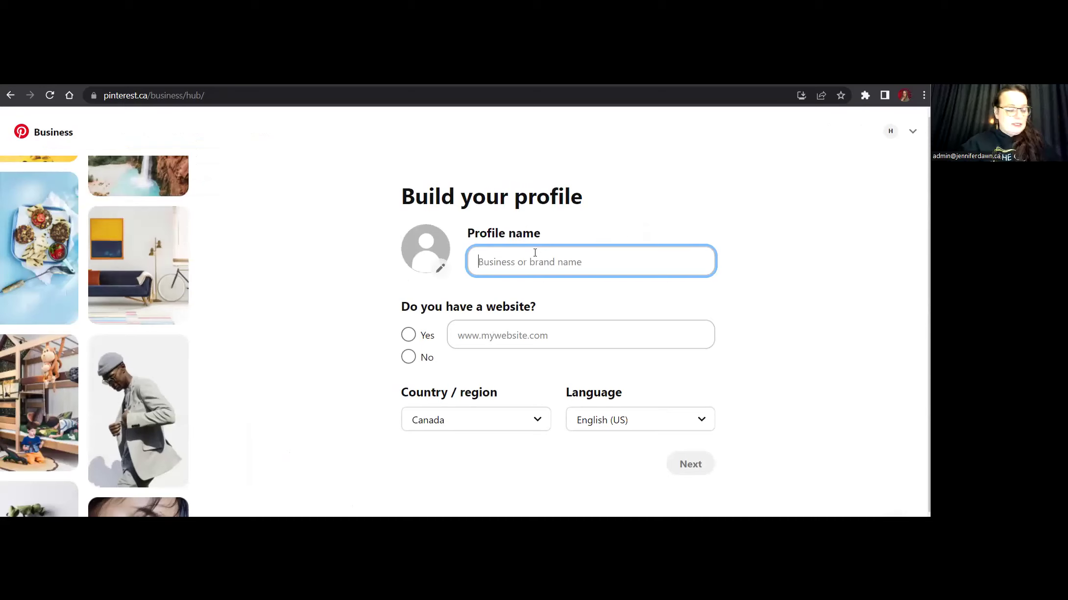
# Name the profile 'SPIRIT MIND BODY', mark Yes for website, and enter SPIRITEDMID.CO.
pyautogui.write('SPR')
pyautogui.press('BackSpace')
pyautogui.press('BackSpace')
pyautogui.press('BackSpace')
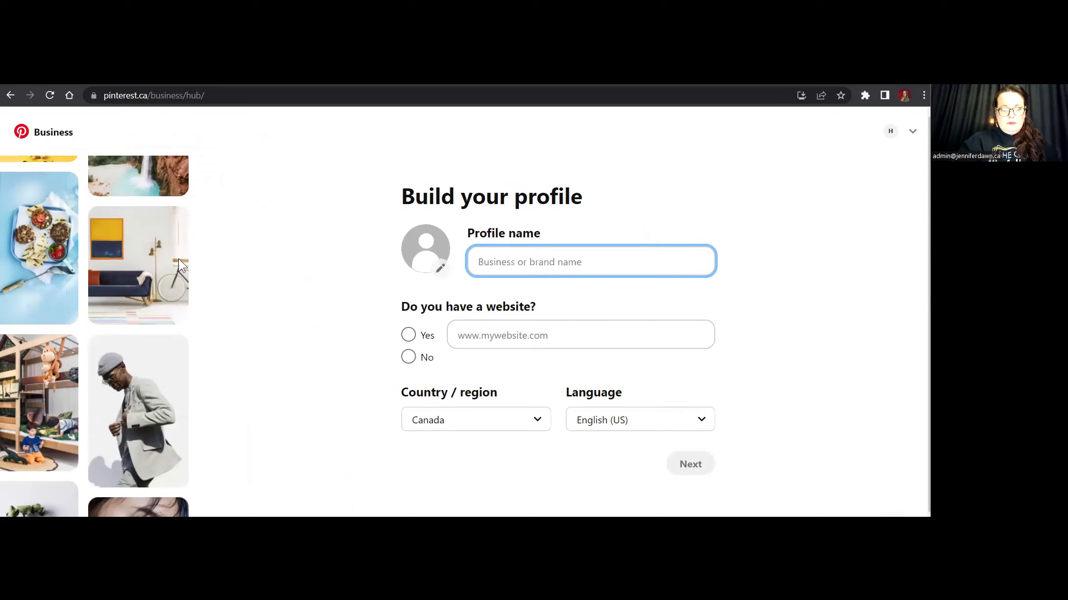
pyautogui.write('SPIRIT MIND BODY')
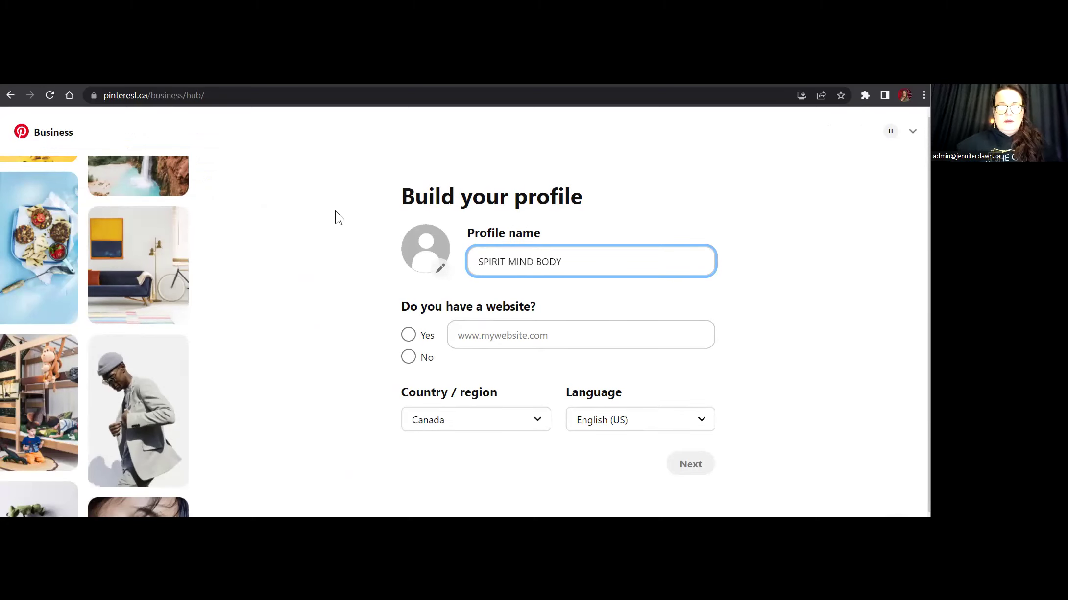
pyautogui.click(408, 335)
pyautogui.write('SPI')
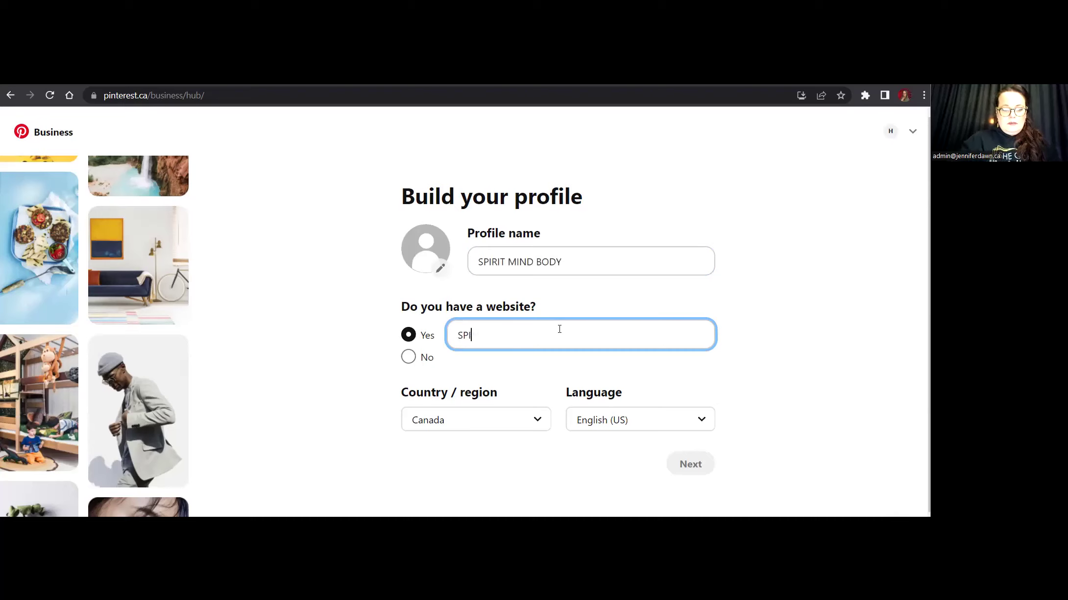
pyautogui.write('RITEDMID.CO')
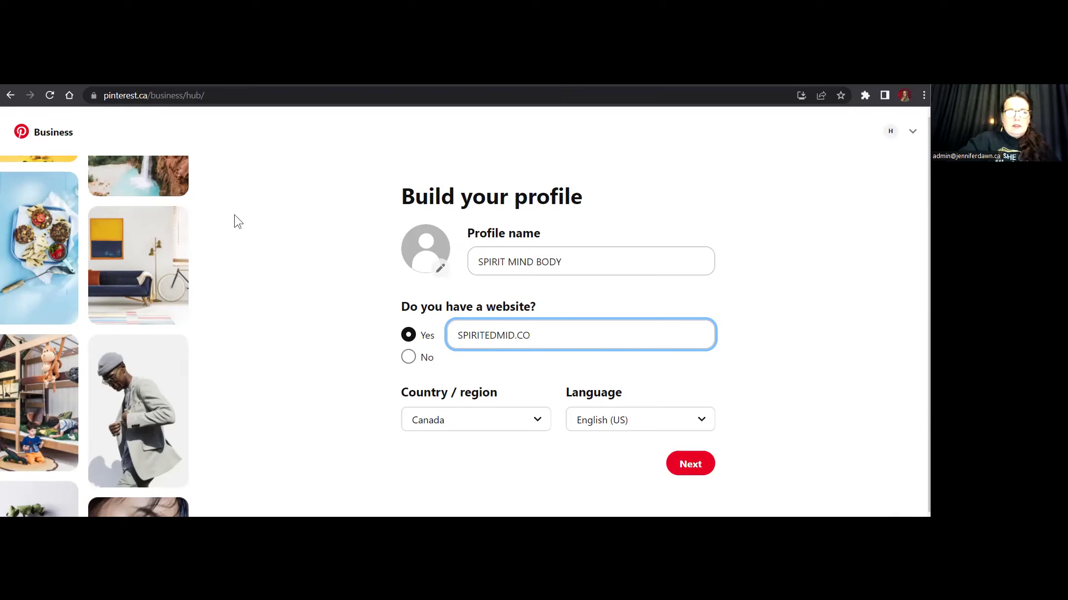
pyautogui.click(412, 262)
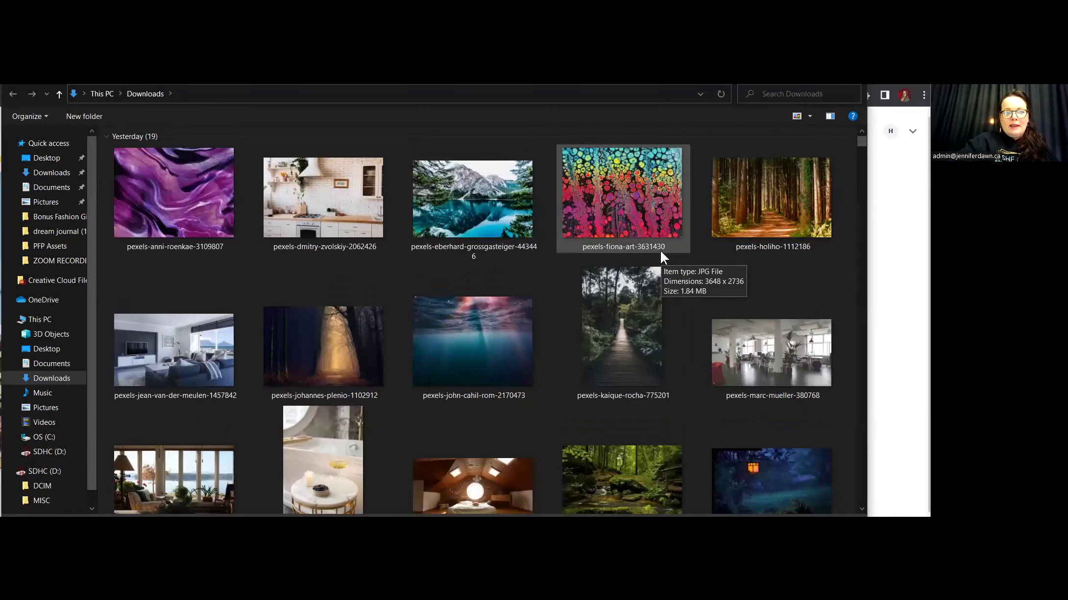
# Browse Downloads for the forest photo pexels-pixabay-355321 as the profile picture.
pyautogui.scroll(-3, 660, 251)
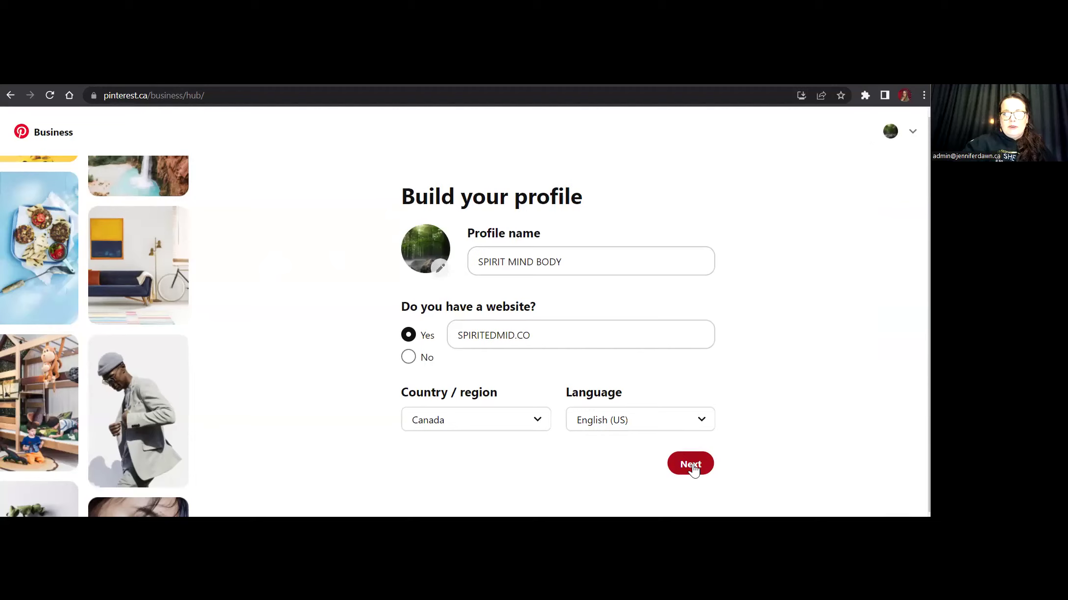
# Fix the website address to SPIRITEDMIND.CO and submit the profile details.
pyautogui.click(510, 337)
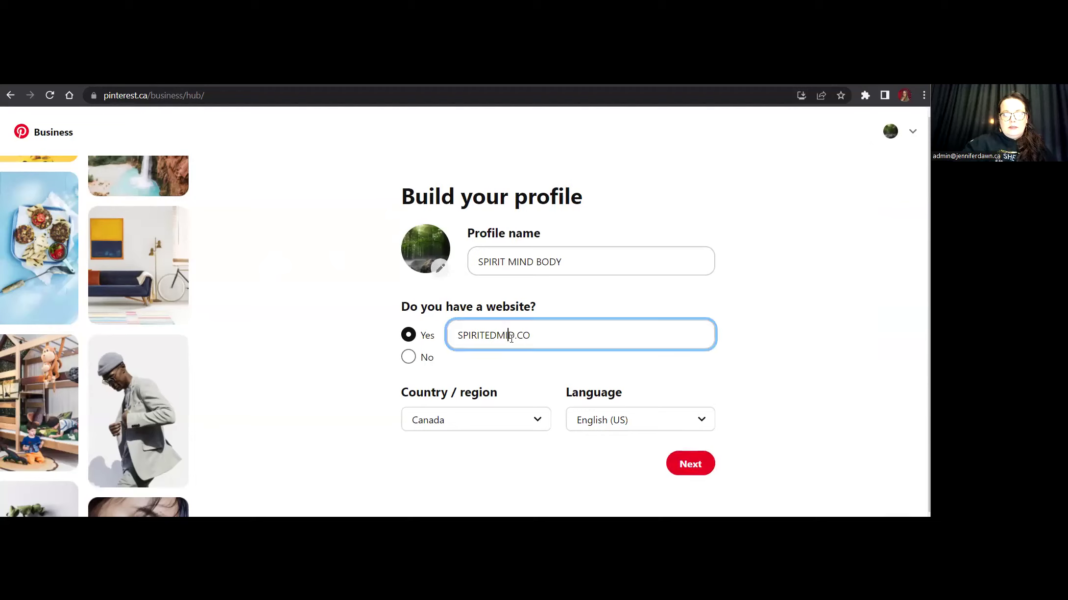
pyautogui.write('N')
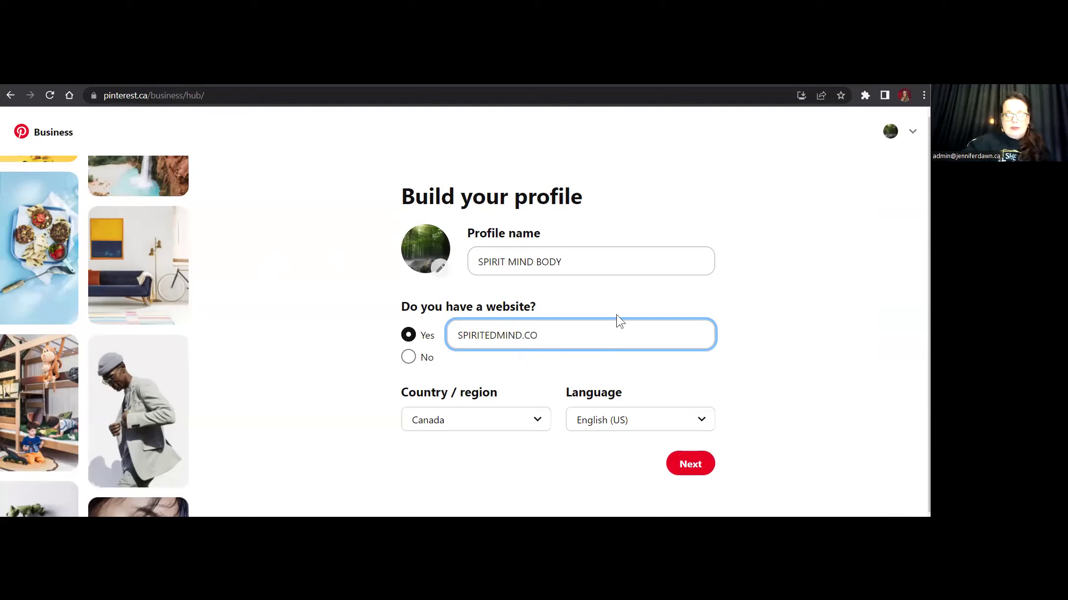
pyautogui.click(691, 464)
# Set the brand focus to Other from the focus list.
pyautogui.click(605, 294)
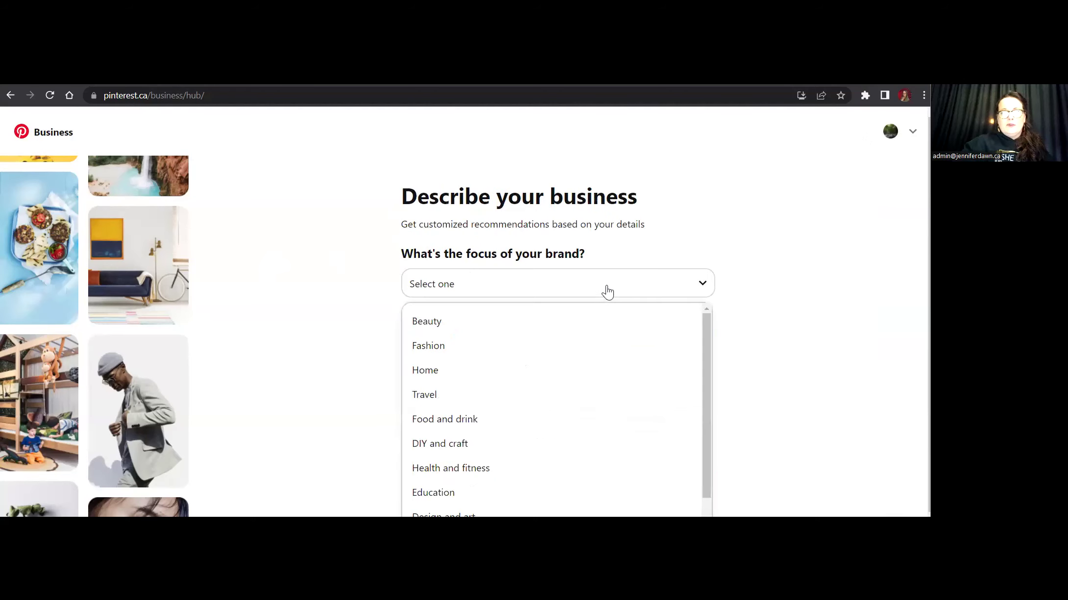
pyautogui.scroll(-1, 618, 373)
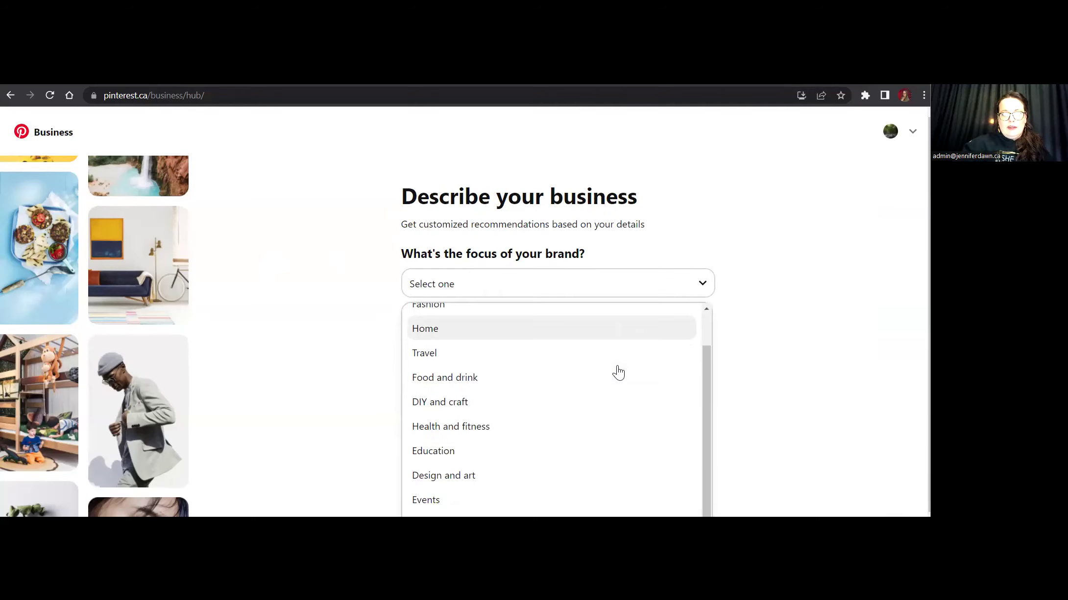
pyautogui.scroll(-1, 618, 374)
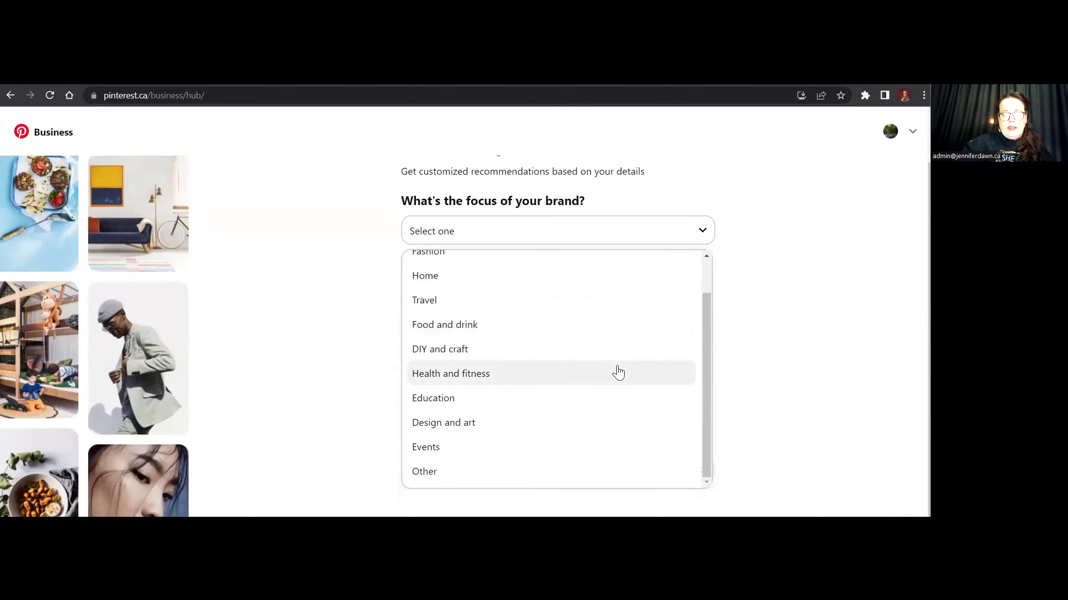
pyautogui.scroll(1, 618, 373)
pyautogui.scroll(1, 561, 332)
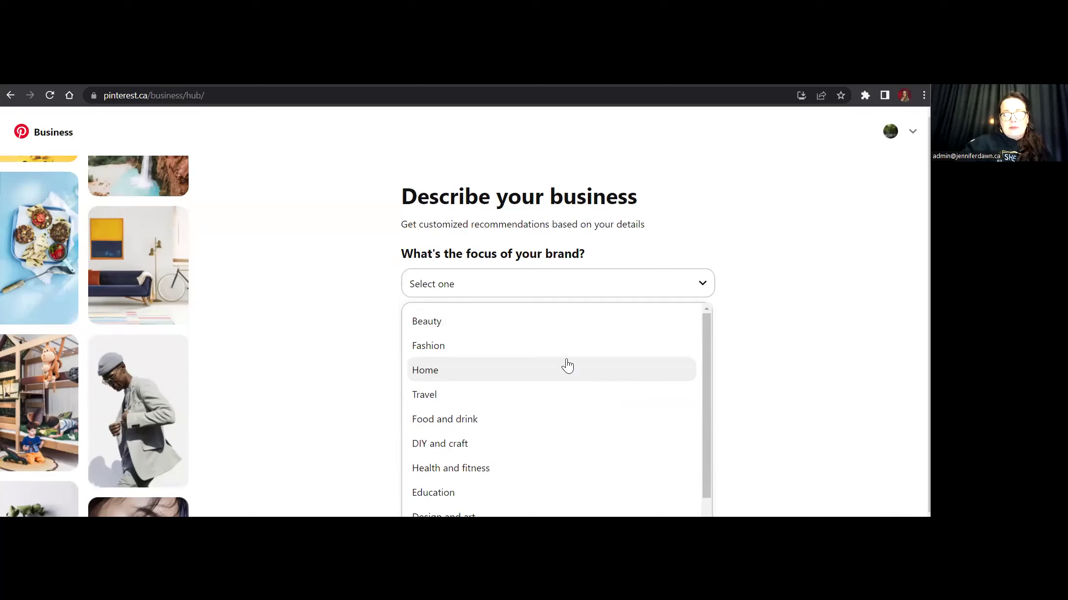
pyautogui.scroll(-1, 575, 383)
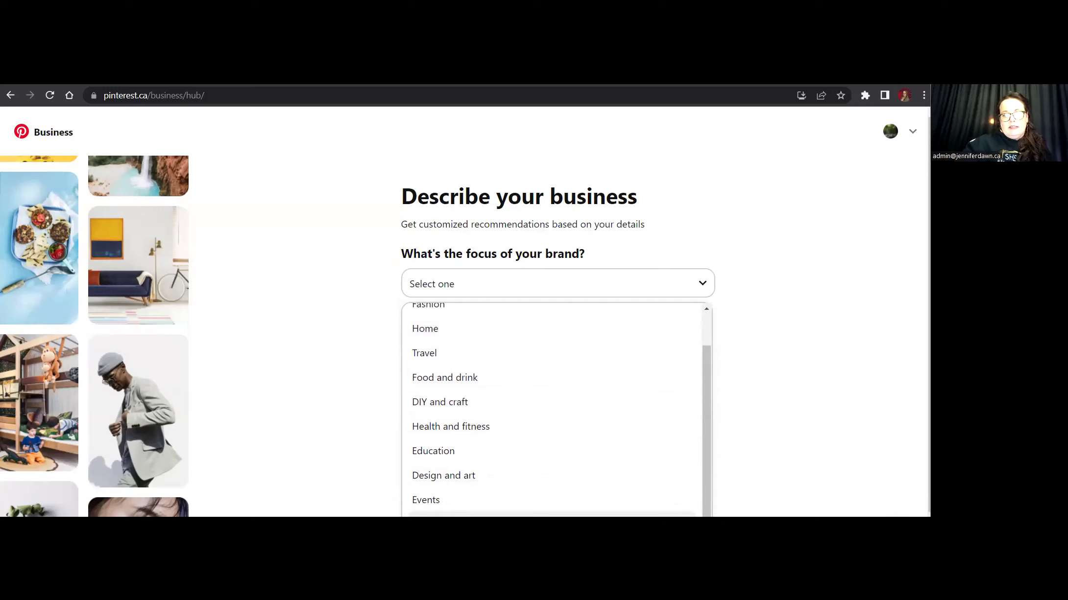
pyautogui.click(441, 514)
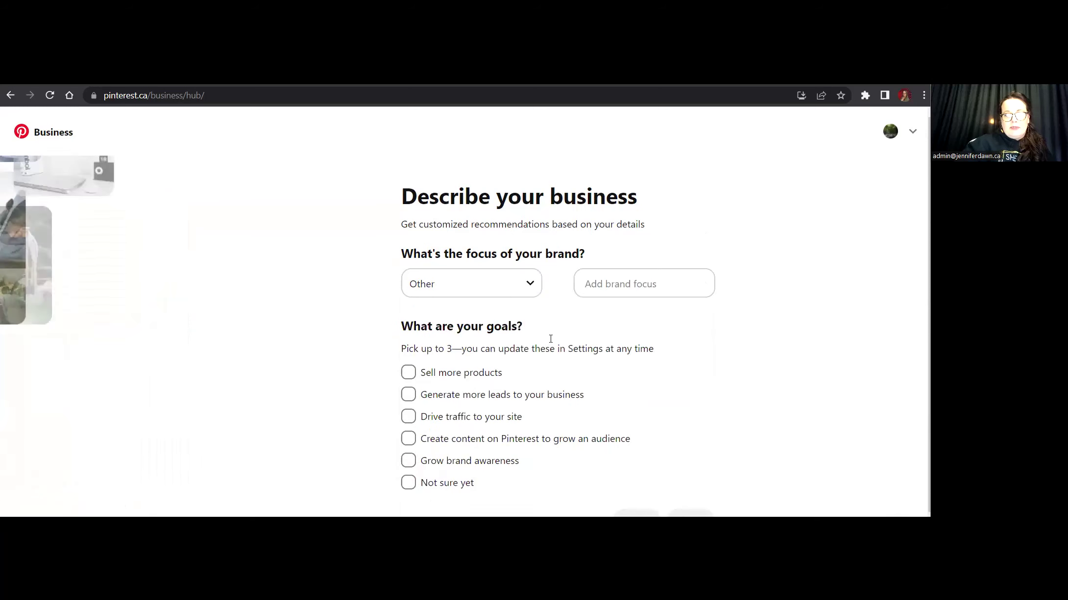
# Enter SPIRITUAL as the custom brand focus.
pyautogui.click(606, 283)
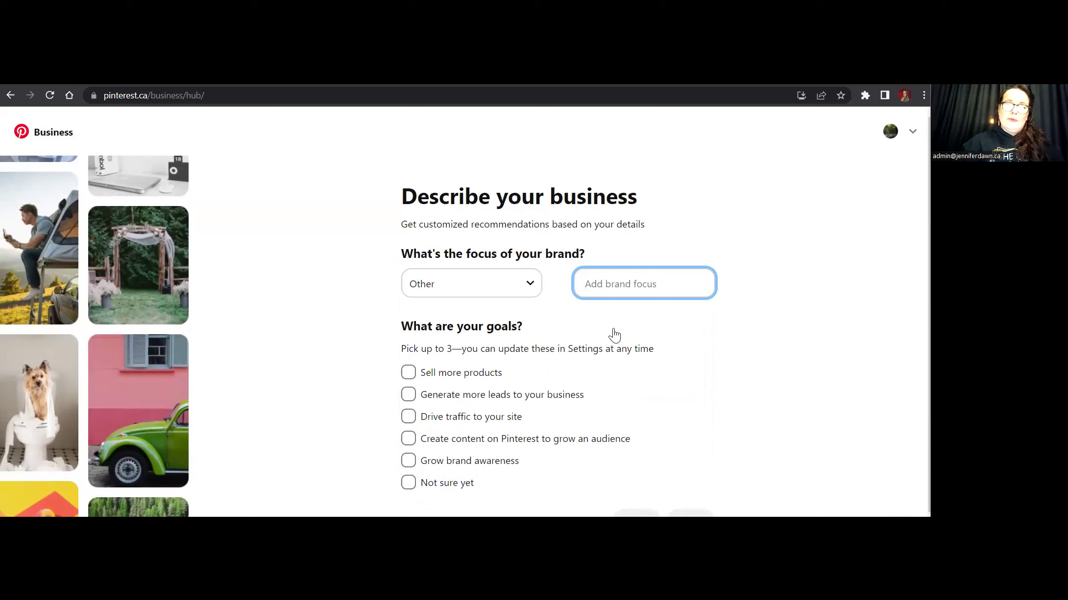
pyautogui.write('Hol')
pyautogui.press('BackSpace')
pyautogui.press('BackSpace')
pyautogui.press('BackSpace')
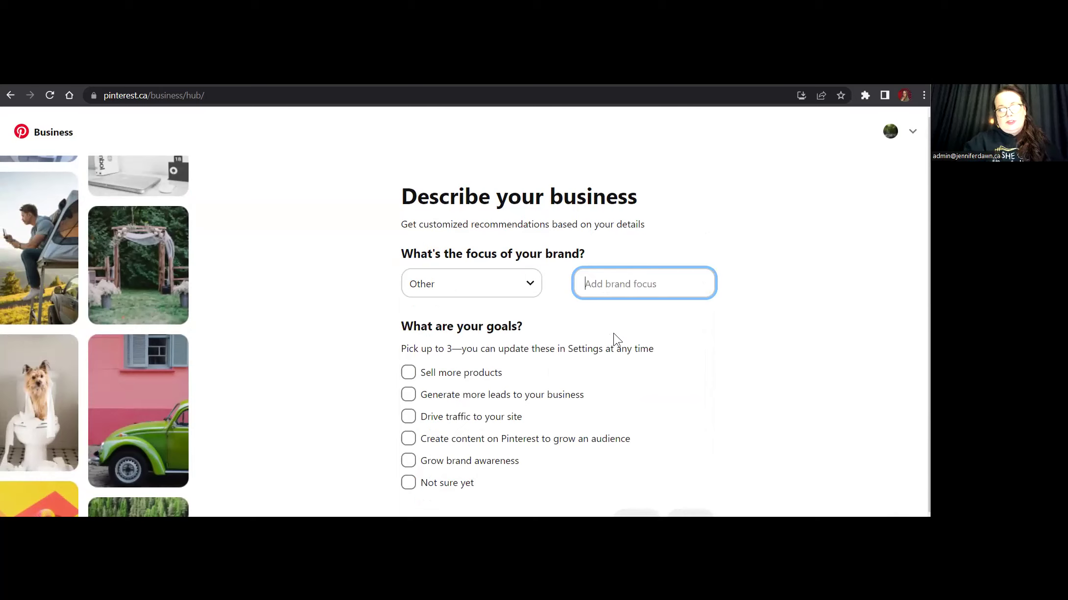
pyautogui.write('SPIRI')
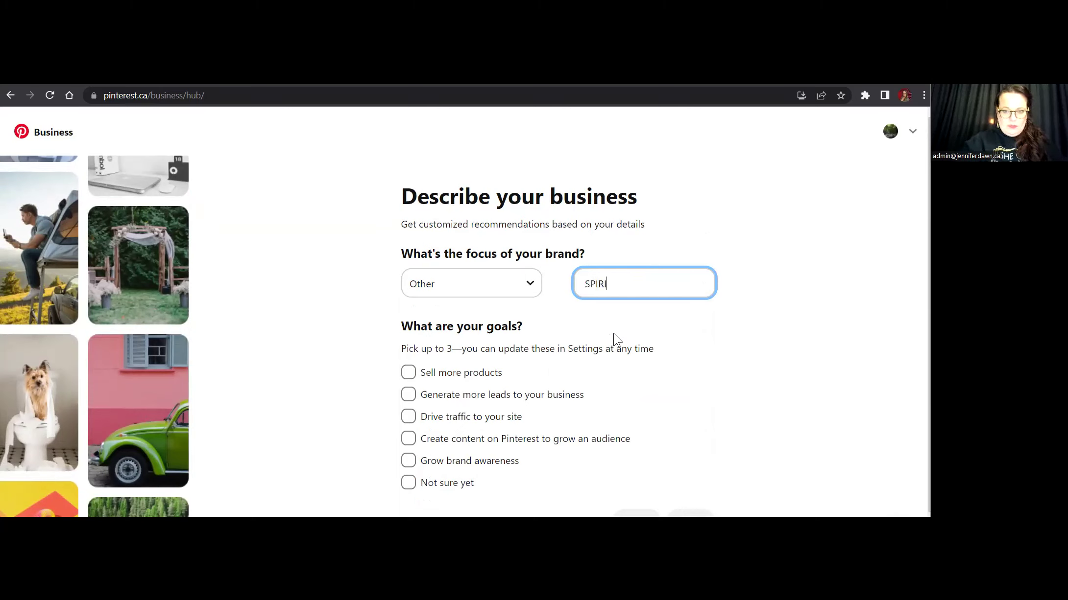
pyautogui.write('TUAL')
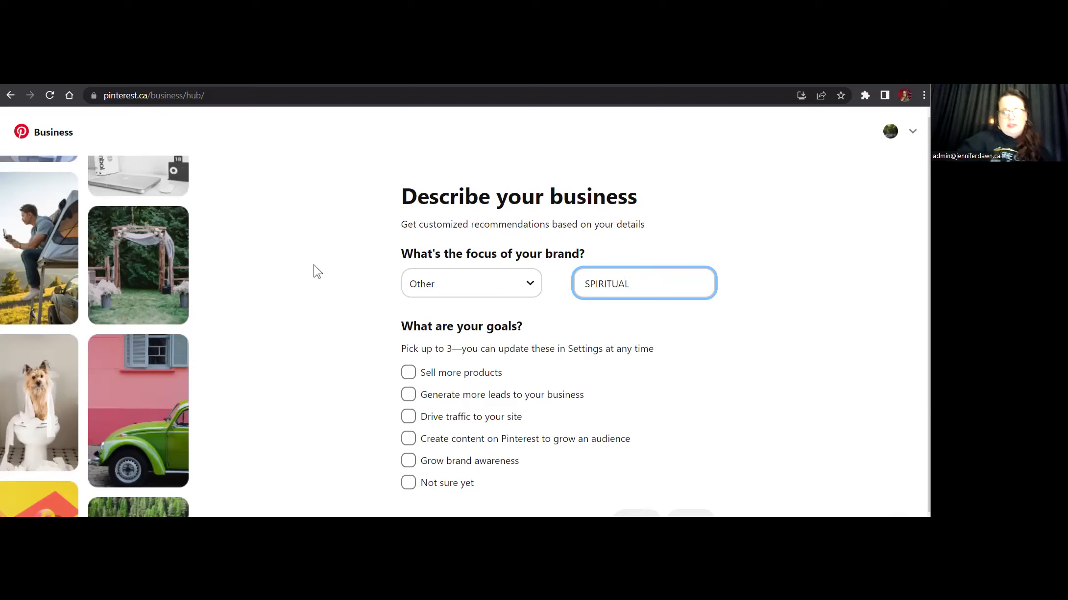
# Choose Sell more products, Generate more leads and Drive traffic to your site as goals, then continue.
pyautogui.scroll(-1, 434, 395)
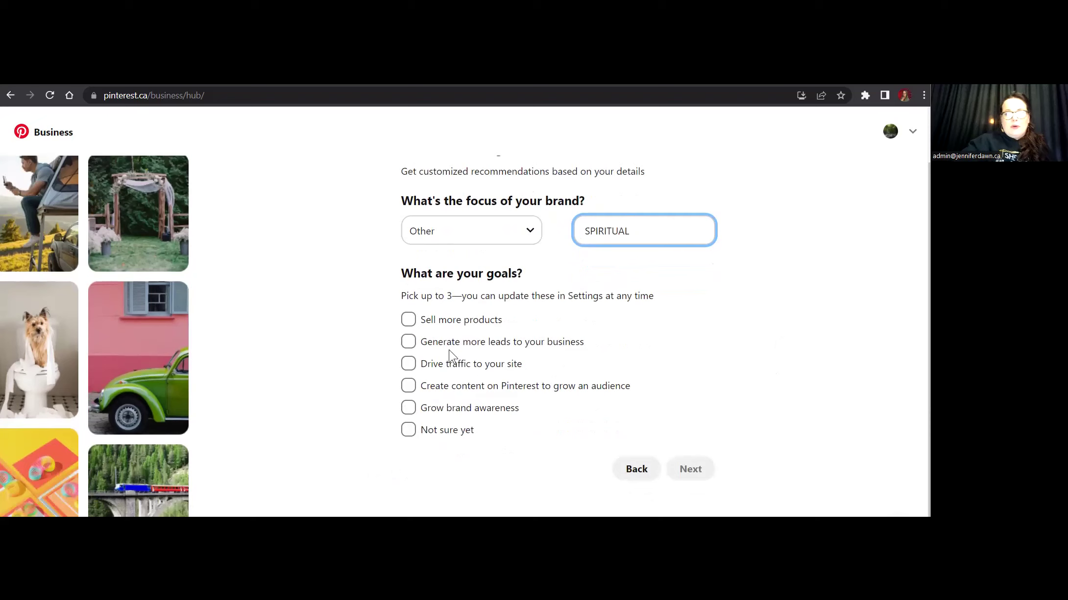
pyautogui.click(409, 321)
pyautogui.click(410, 344)
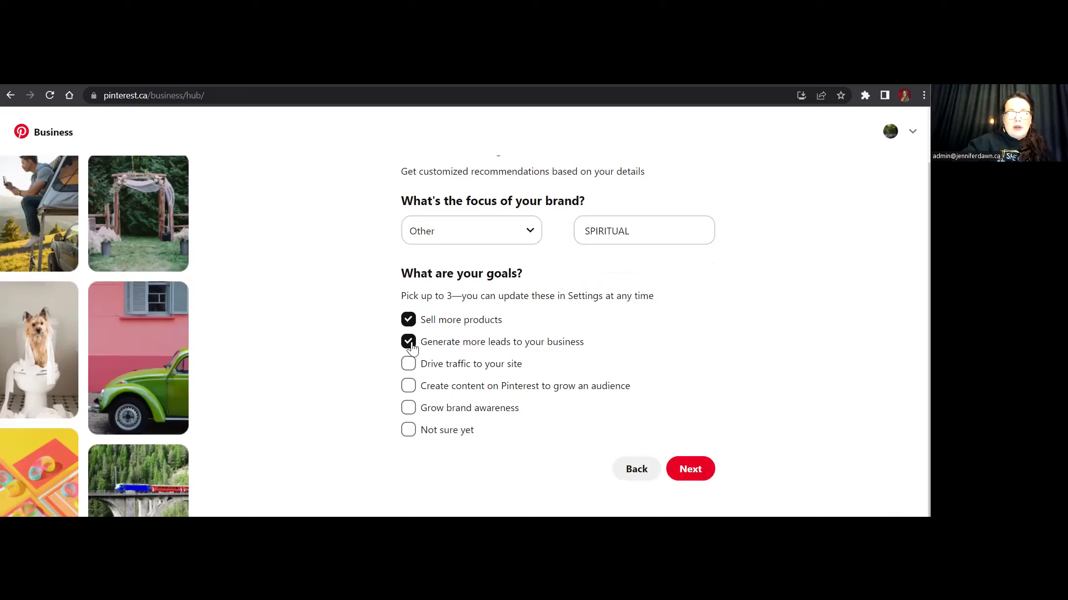
pyautogui.click(410, 373)
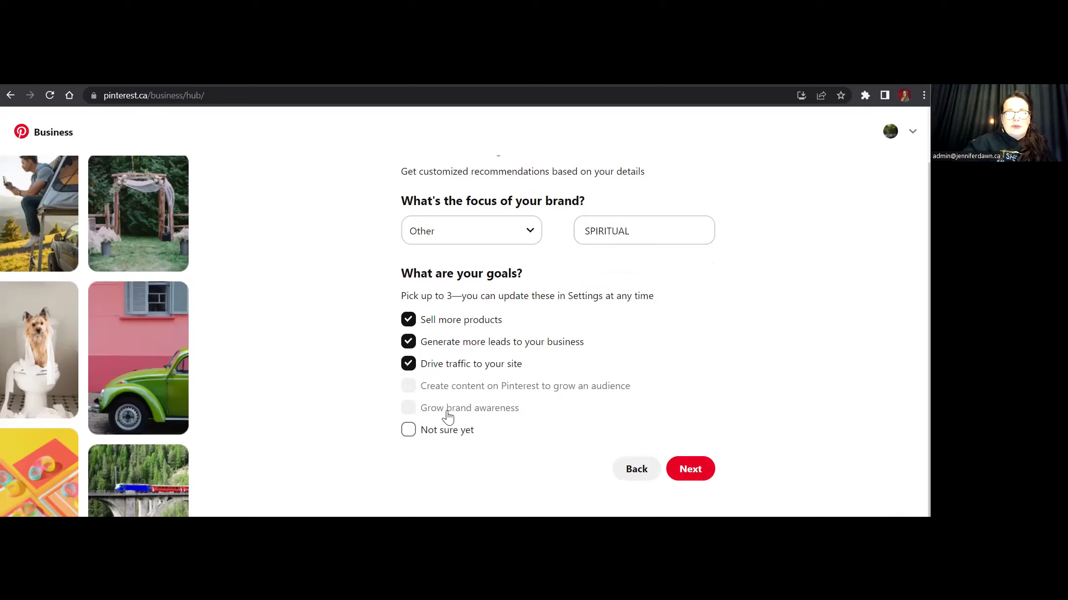
pyautogui.click(706, 474)
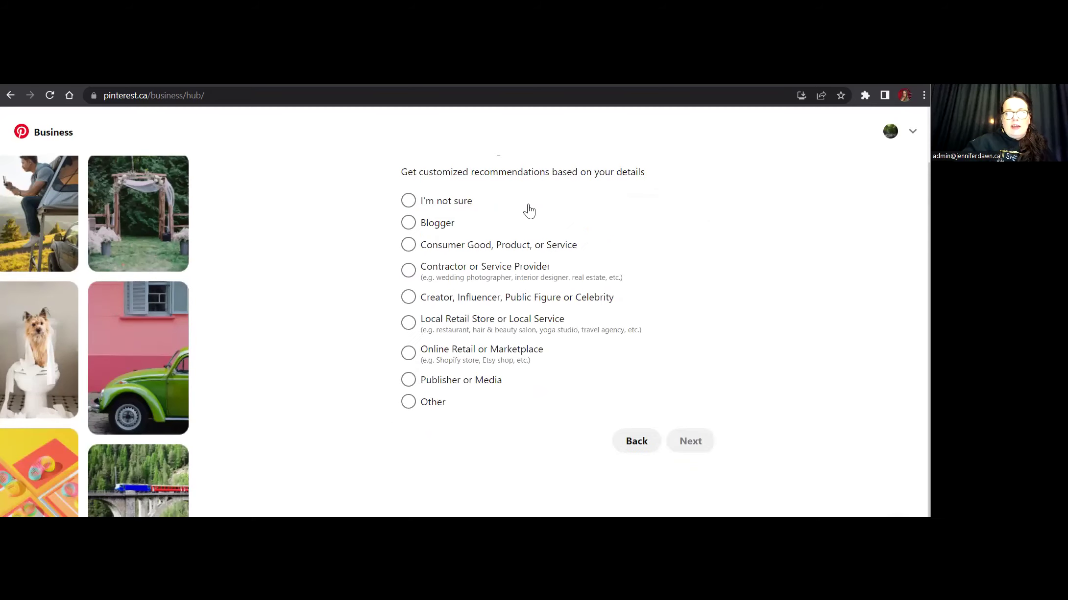
# Select Online Retail or Marketplace as the business type and continue.
pyautogui.click(408, 353)
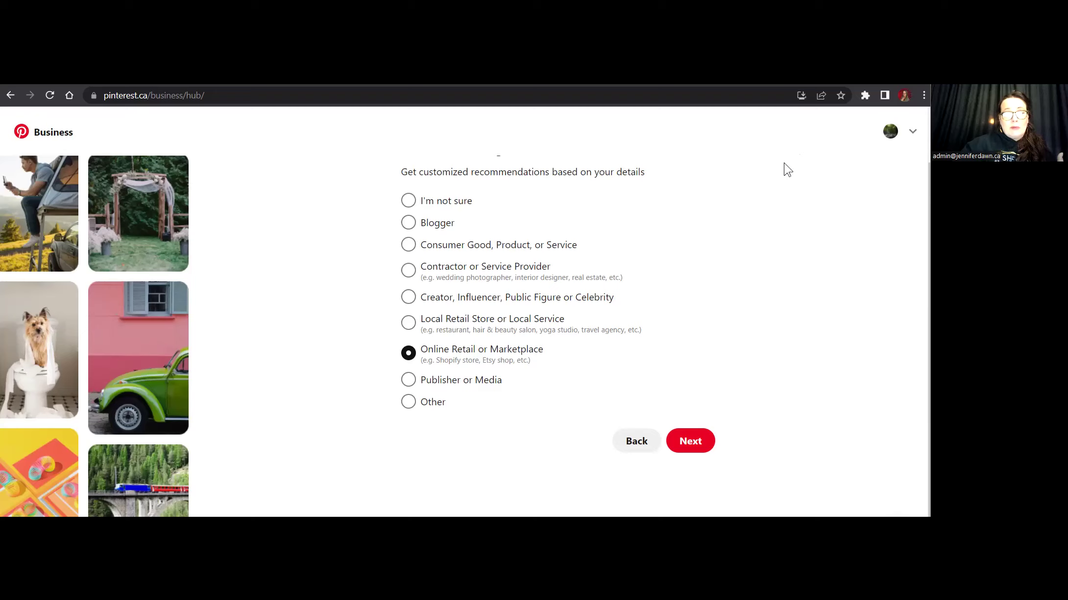
pyautogui.click(698, 448)
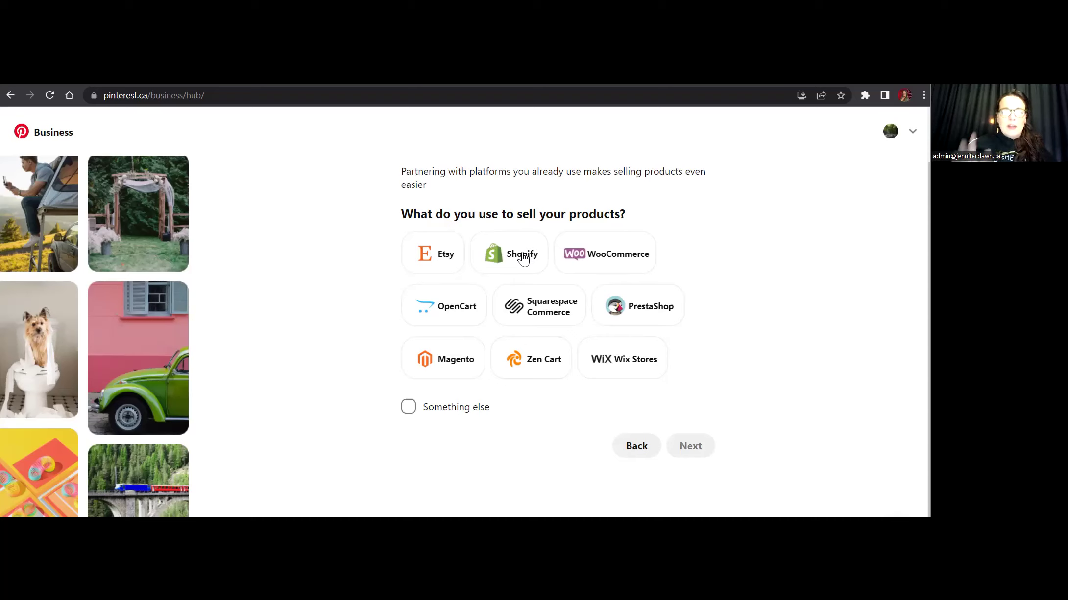
# Pick Shopify as the selling platform and continue.
pyautogui.click(523, 259)
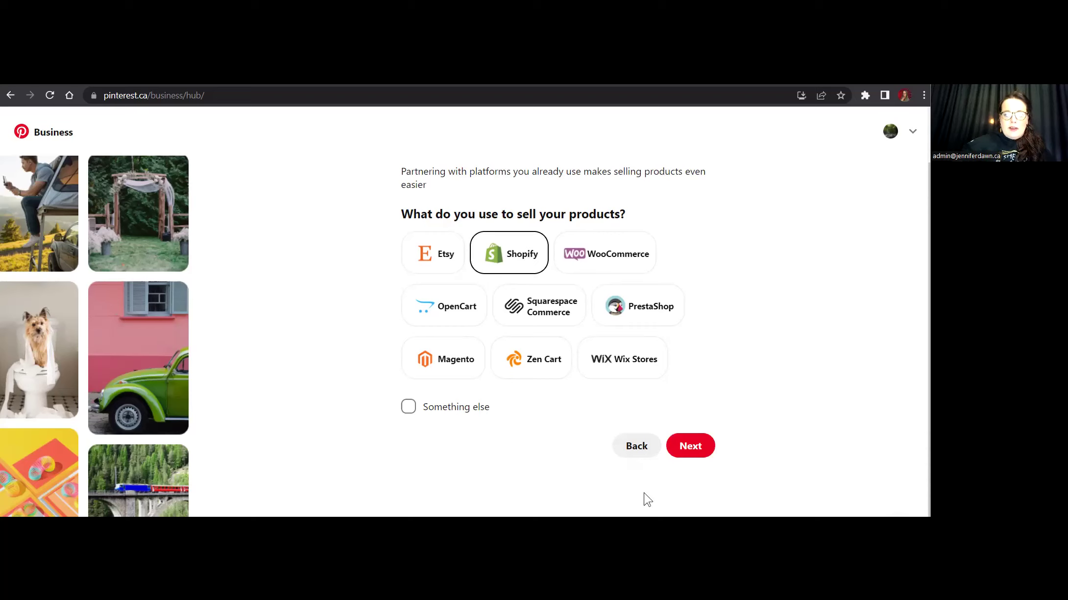
pyautogui.click(696, 452)
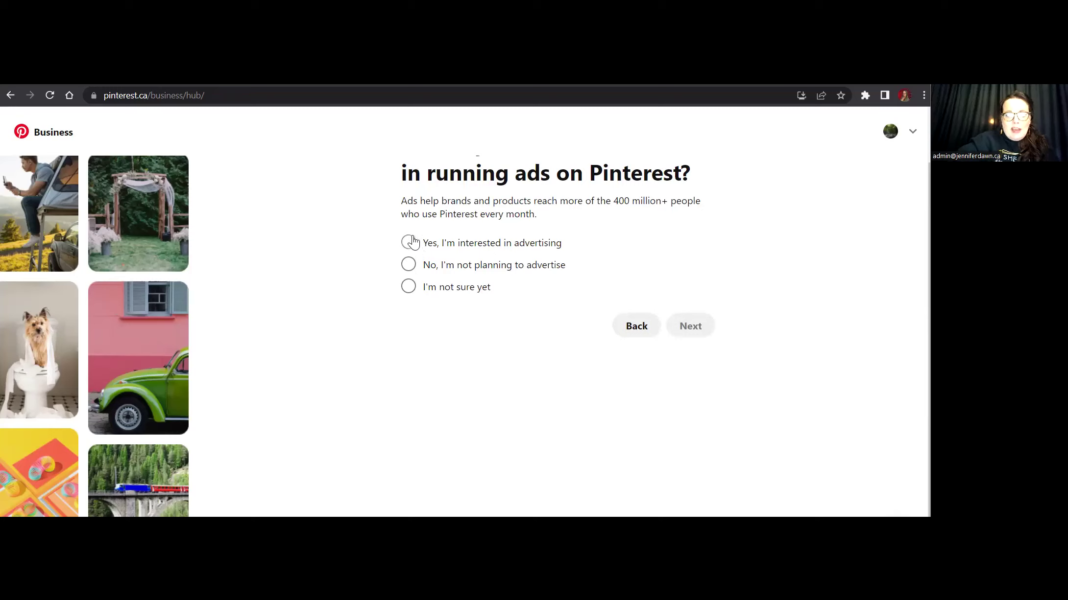
# Answer yes to advertising interest and enter the contact's full name in the ads-help form.
pyautogui.click(407, 246)
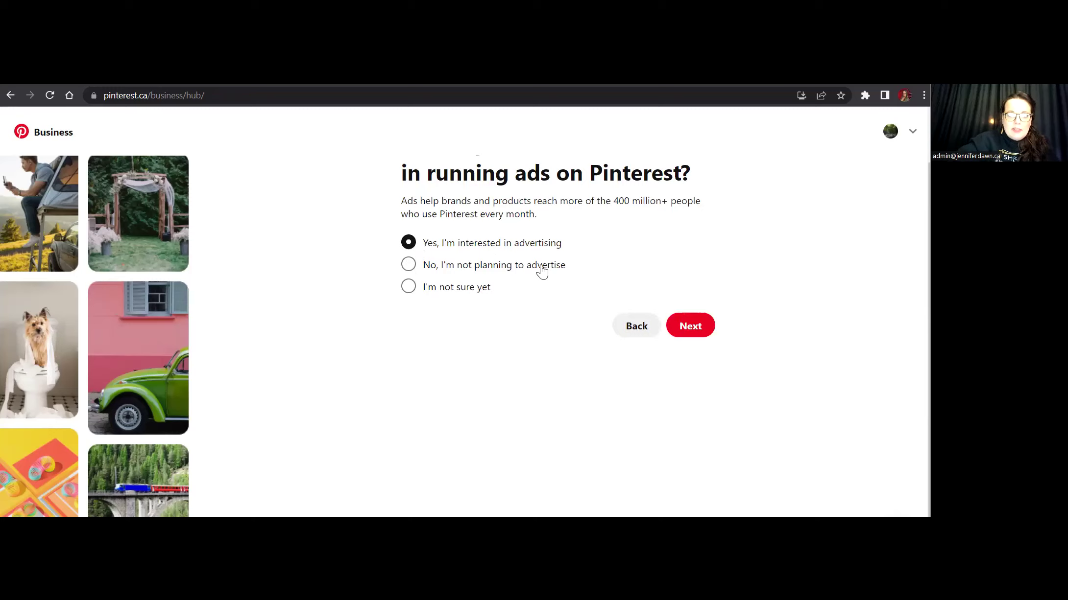
pyautogui.click(686, 328)
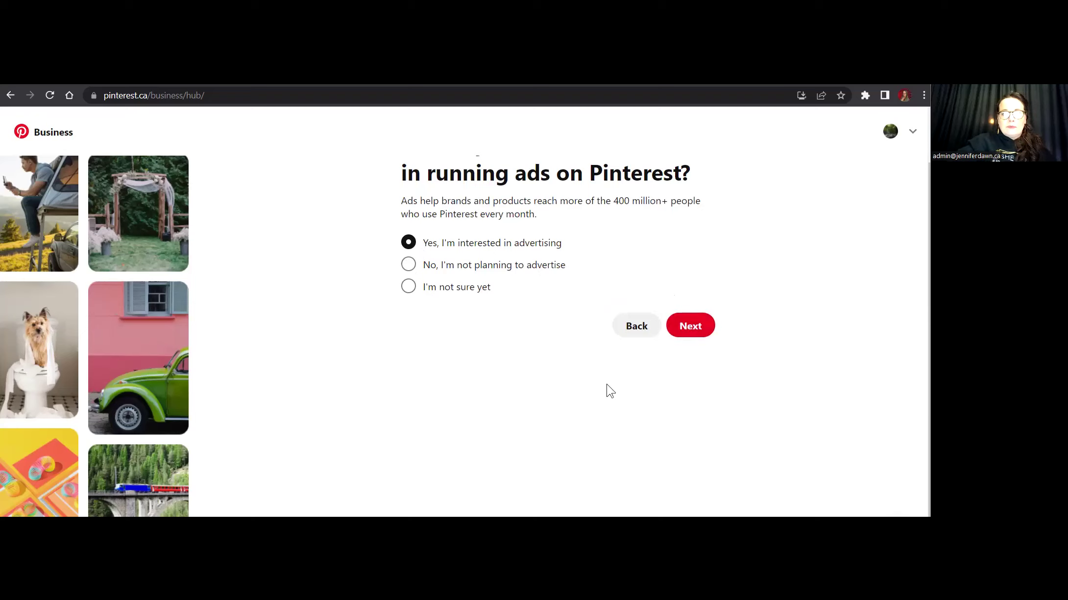
pyautogui.click(414, 264)
pyautogui.click(415, 264)
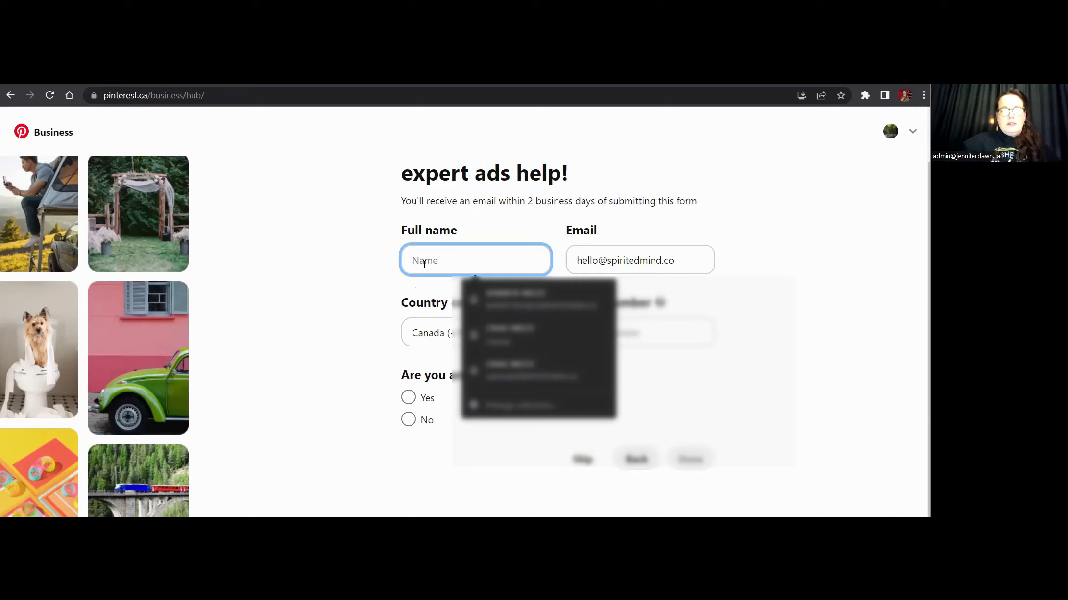
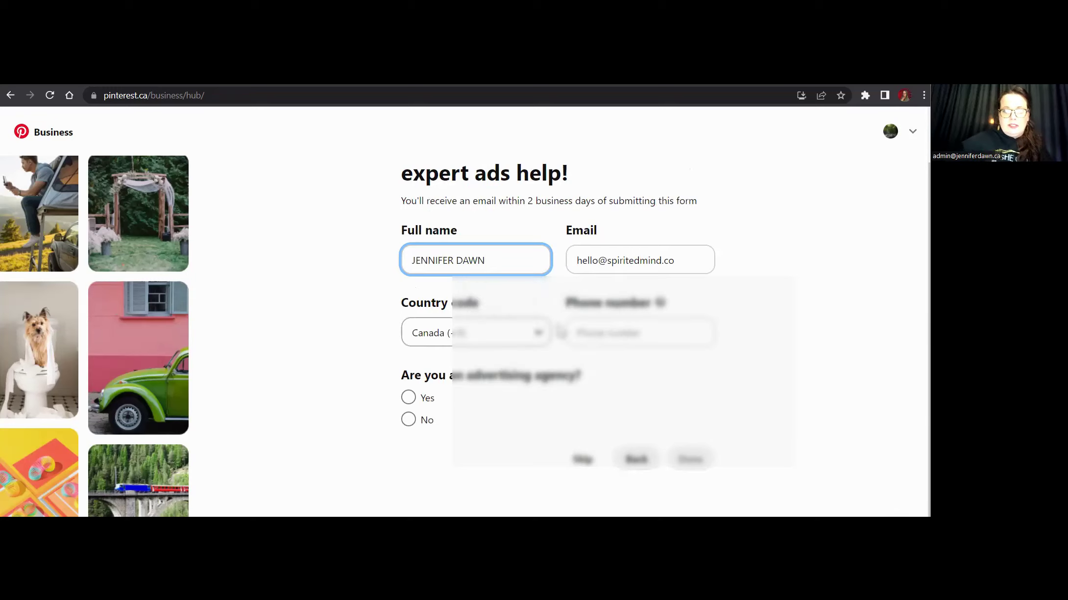
# Autofill the phone, replace the e-mail with the business address, mark not an agency, and submit.
pyautogui.click(605, 339)
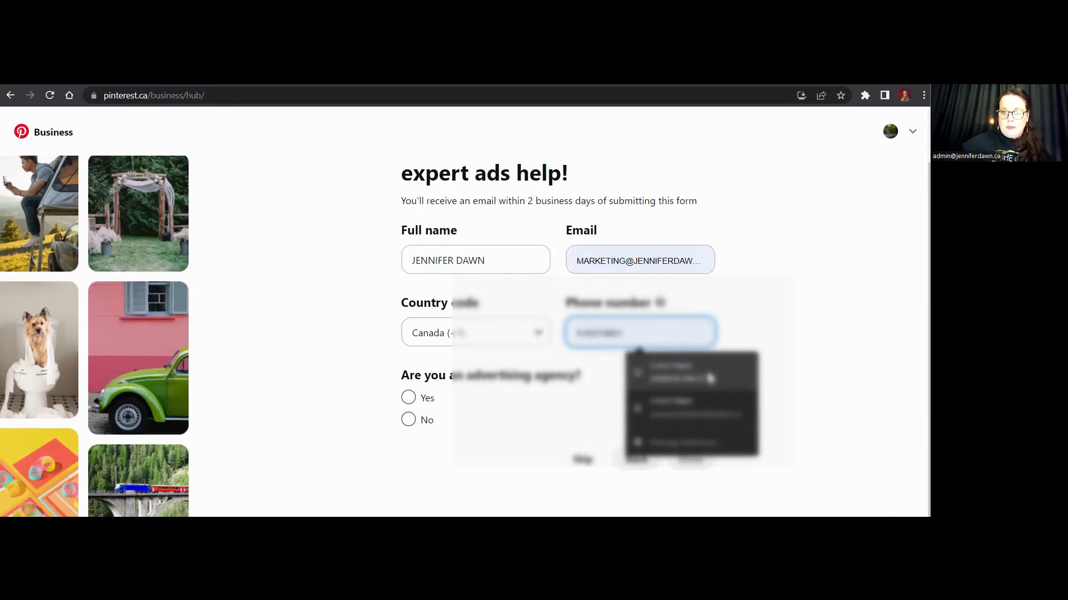
pyautogui.click(710, 377)
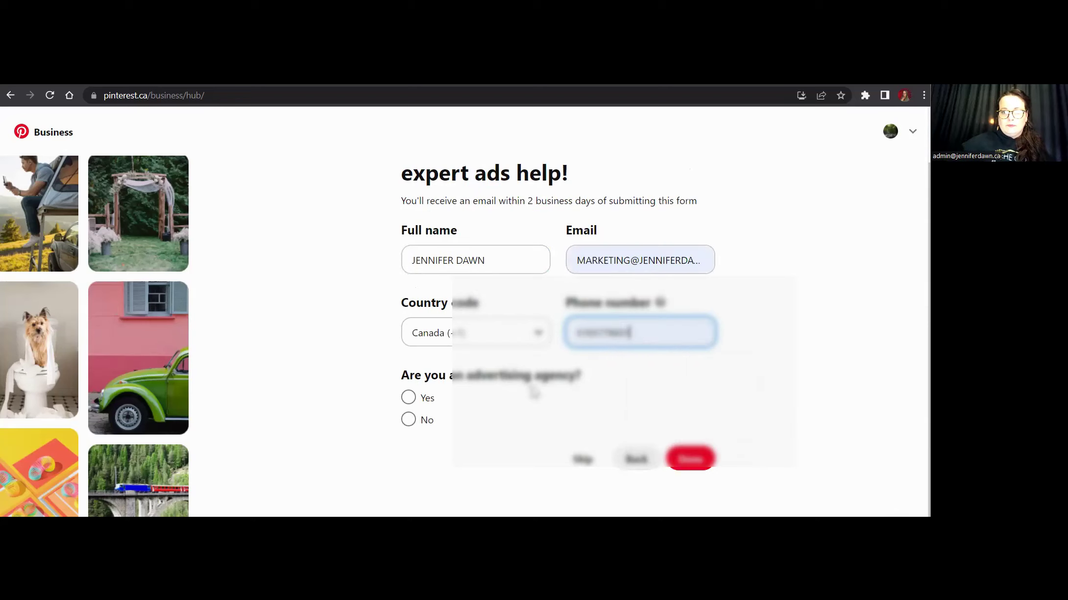
pyautogui.tripleClick(642, 259)
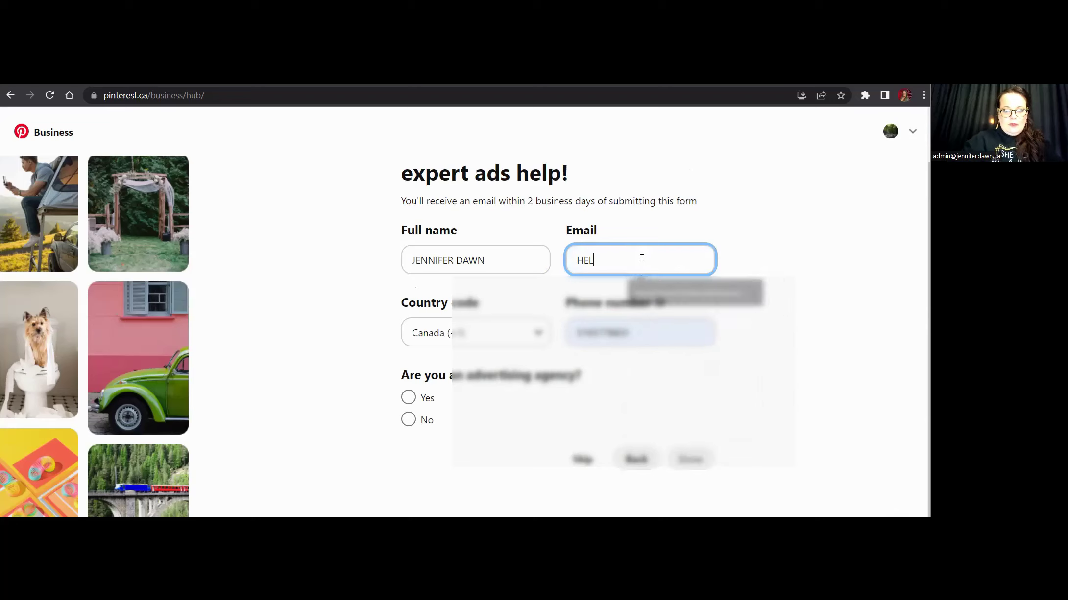
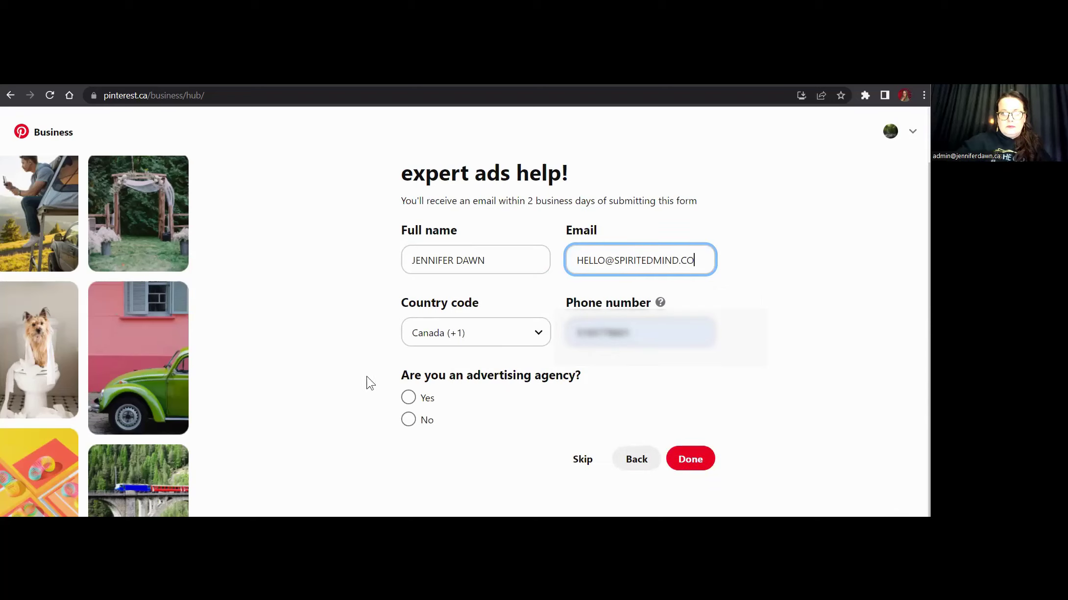
pyautogui.click(409, 420)
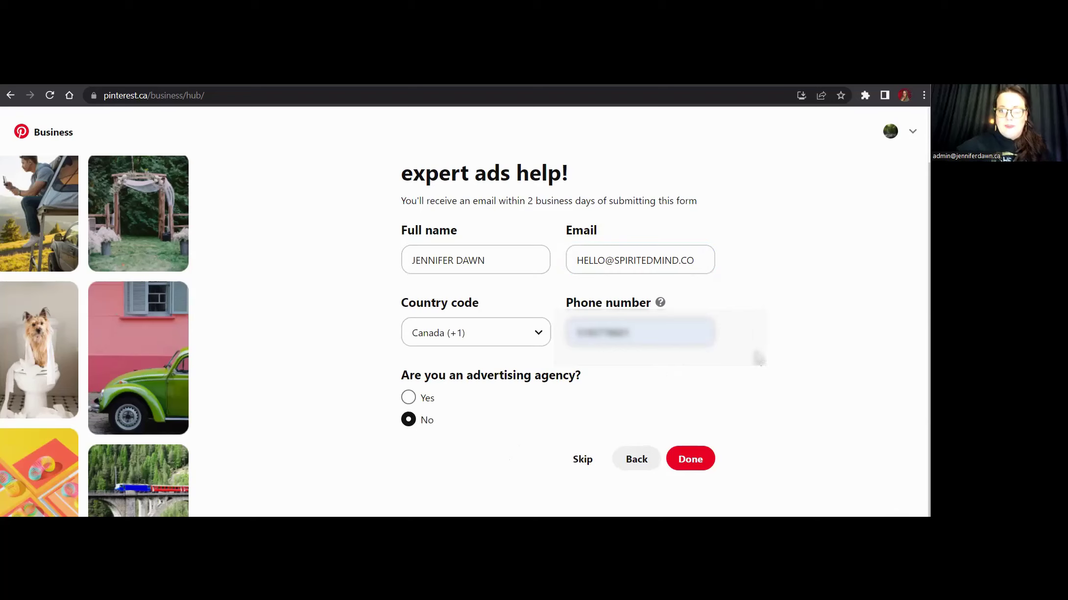
pyautogui.click(707, 457)
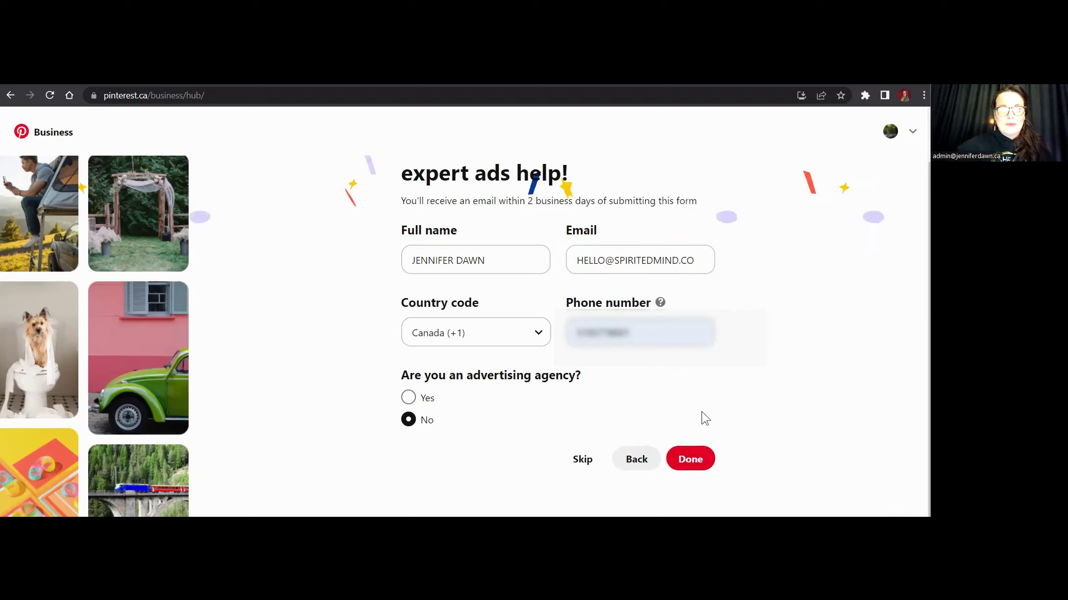